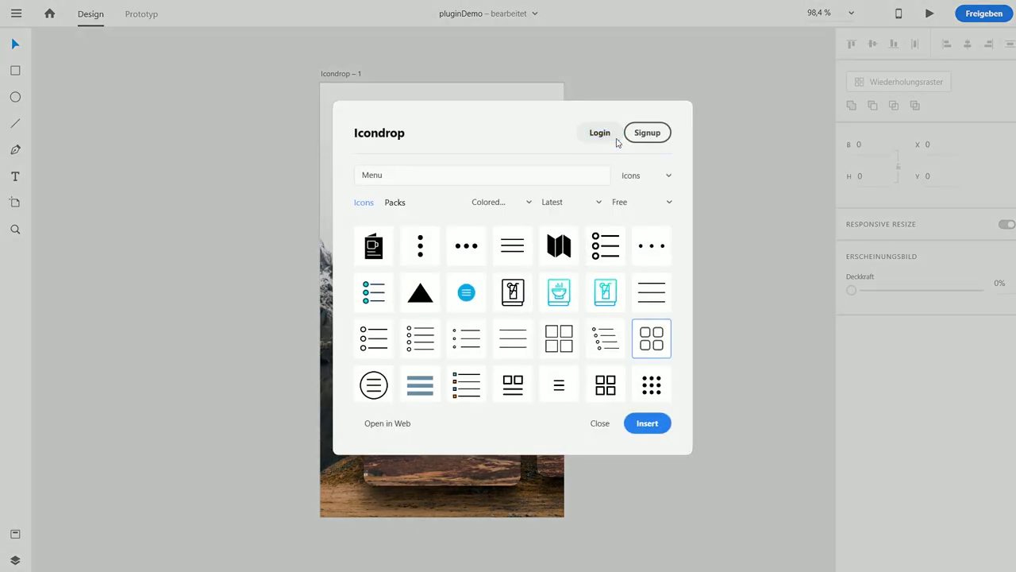
- Insert the vertical three-dot Menu icon from Icondrop's free icons into the artboard
left_click(612, 140)
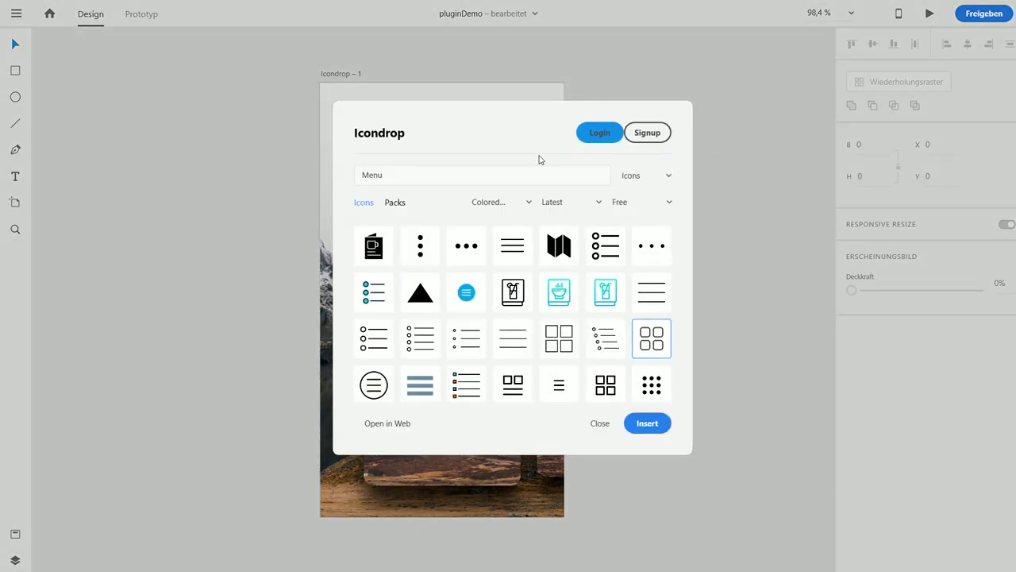
left_click(638, 205)
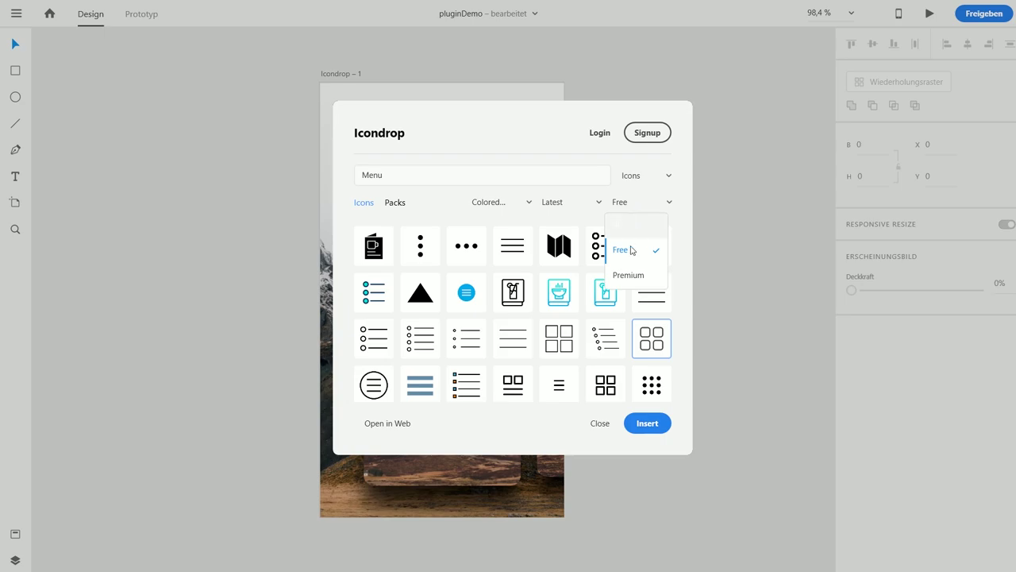
left_click(639, 260)
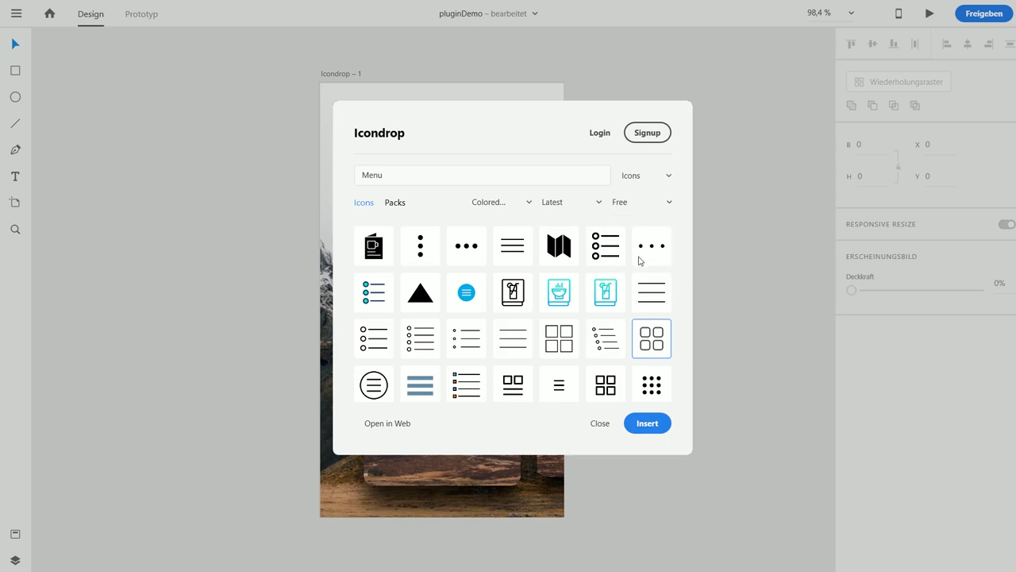
left_click_drag(362, 175, 380, 174)
key("Left")
left_click(425, 248)
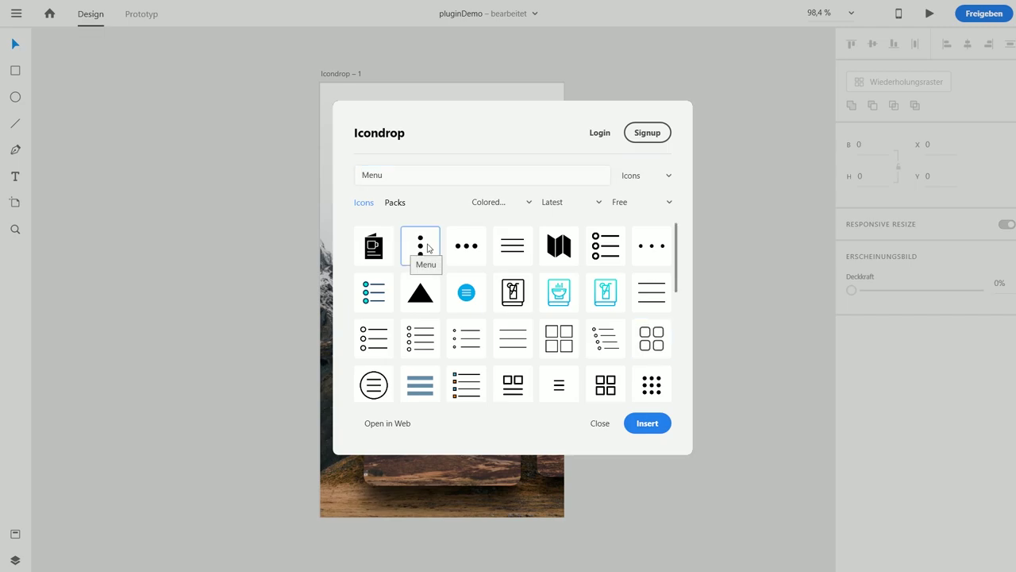
left_click(657, 430)
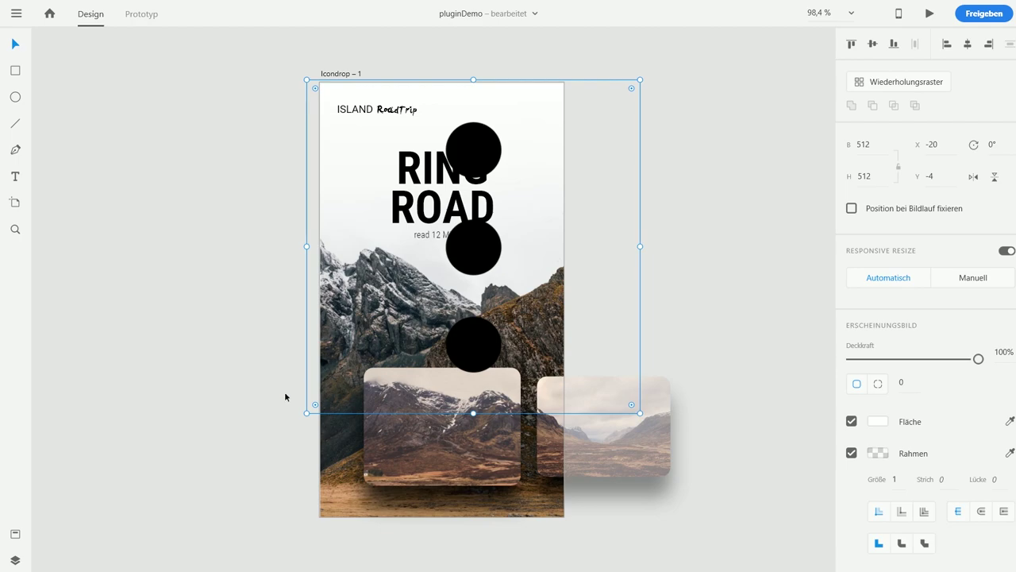
- Scale the three-dot icon down to header size and place it in the artboard's upper-right corner, level with the ISLAND RoadTrip logo
left_click_drag(305, 413, 550, 109)
left_click(658, 125)
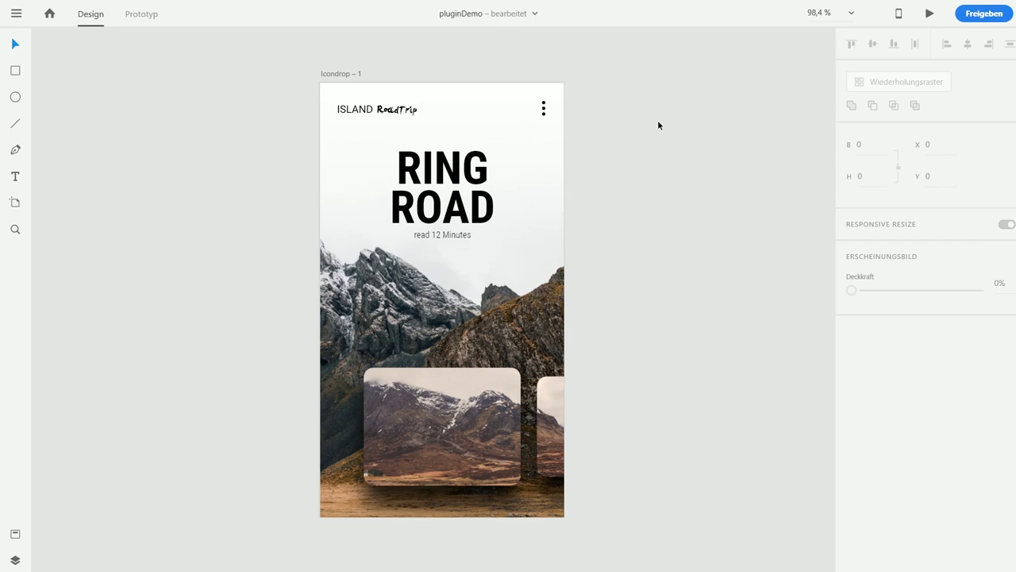
- Reopen the Icondrop plugin with the Menu icons
key("ctrl+shift+i")
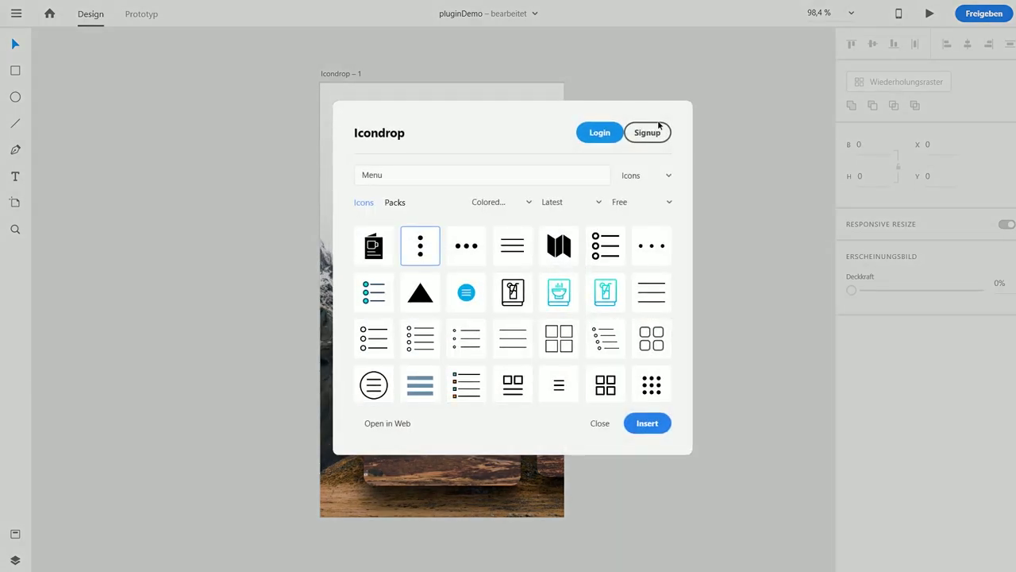
key("Return")
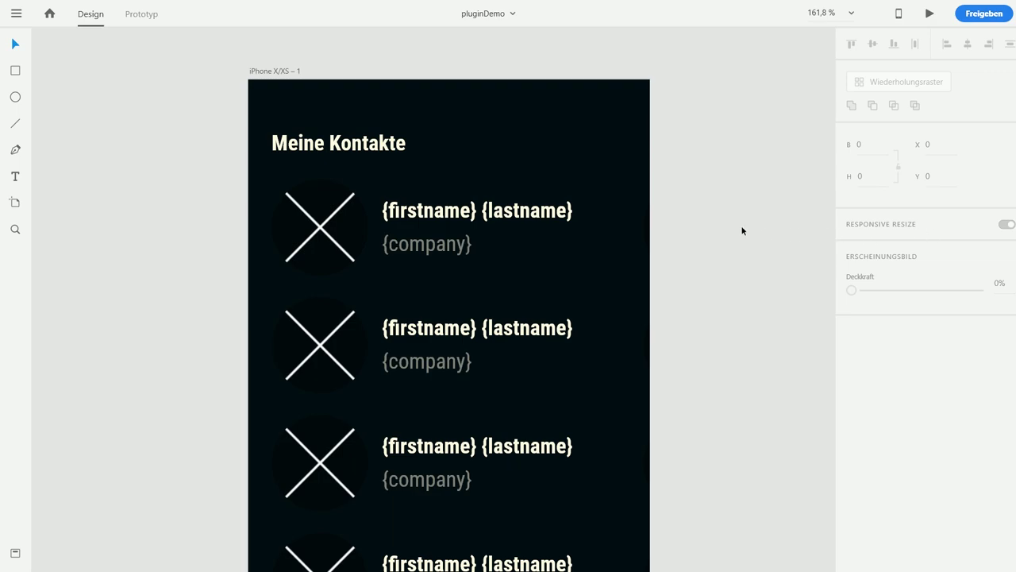
- Select the repeat grid under Meine Kontakte and check the placeholder names of its layers
left_click(415, 247)
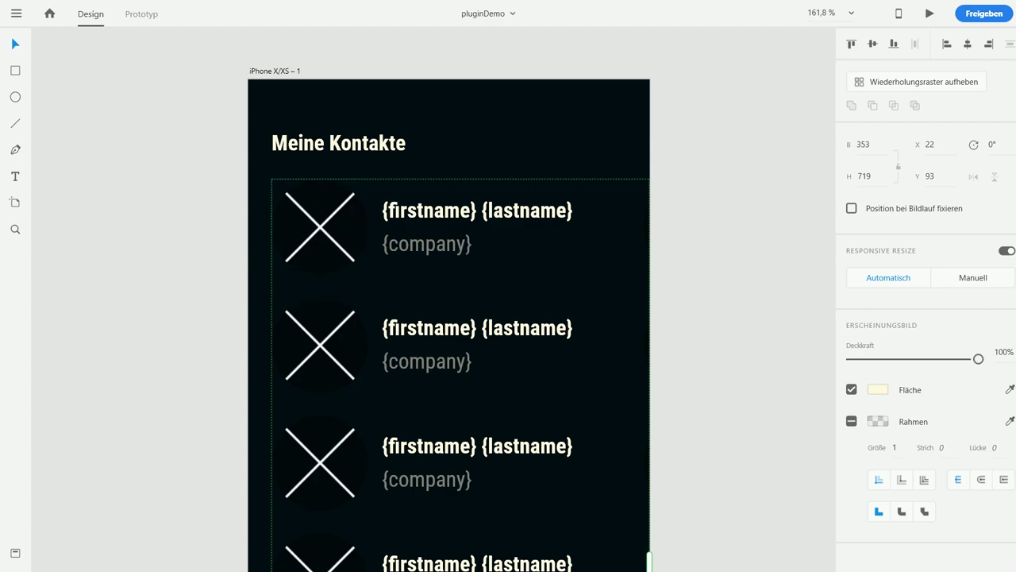
key("ctrl+y")
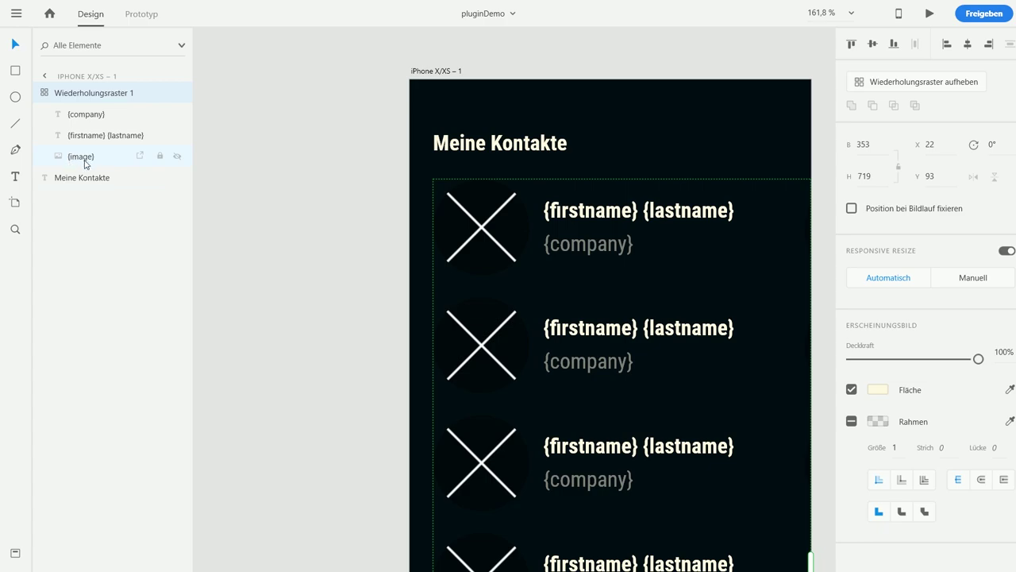
key("ctrl+y")
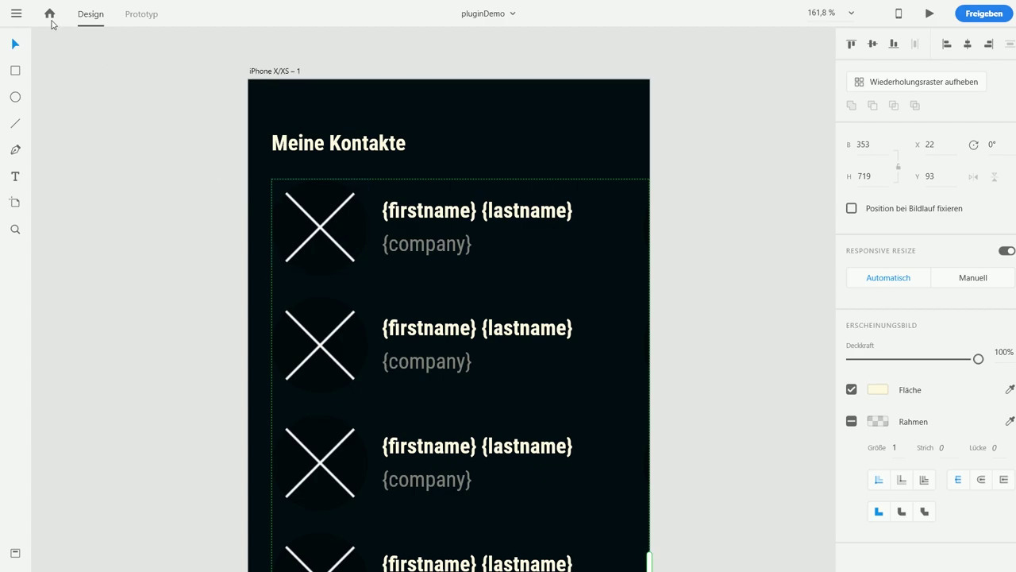
- Populate the selected repeat grid with Data Populator's Populate from URL, using the contacts-fulldata.json address
left_click(16, 14)
mouse_move(70, 530)
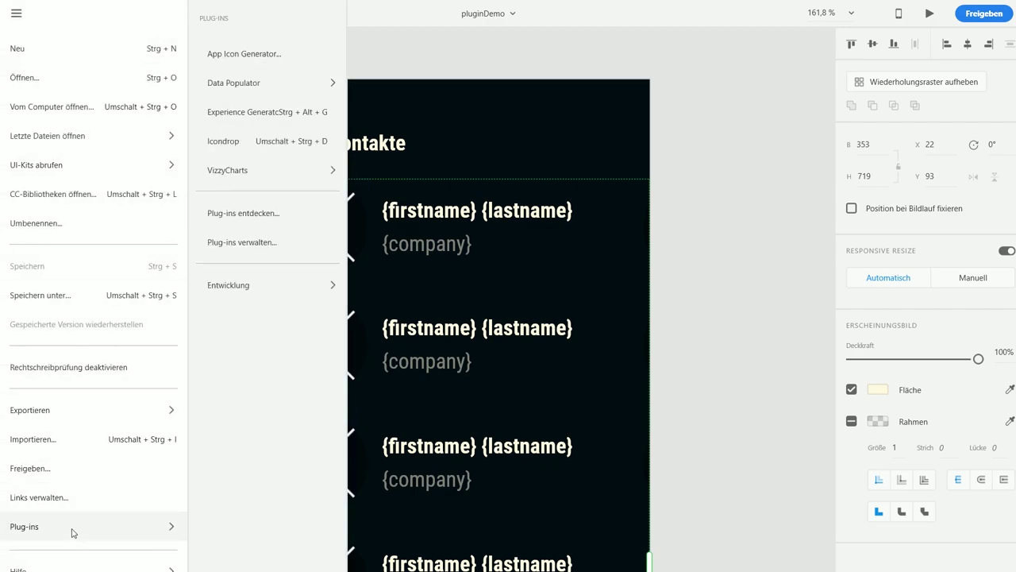
mouse_move(246, 89)
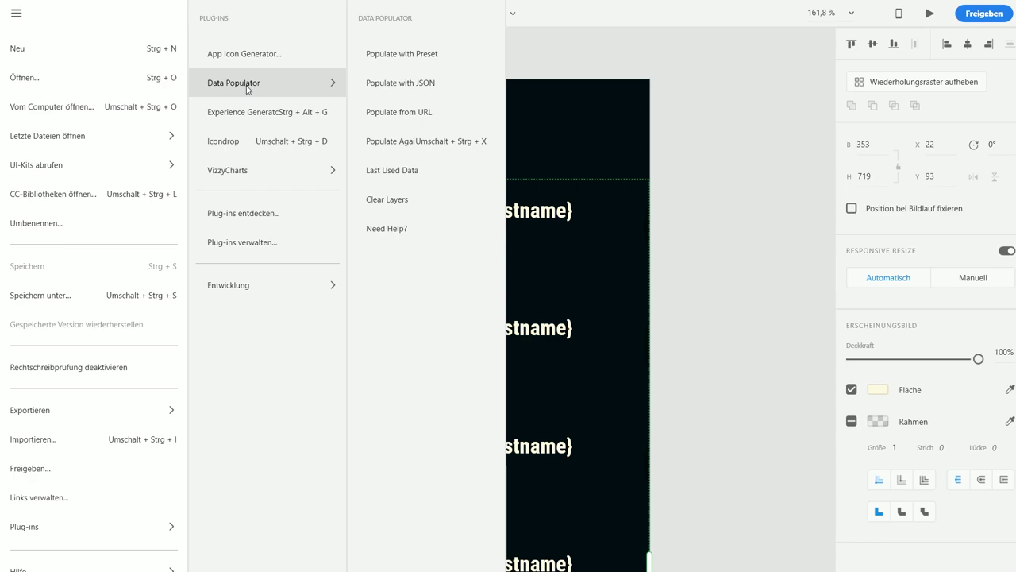
left_click(404, 119)
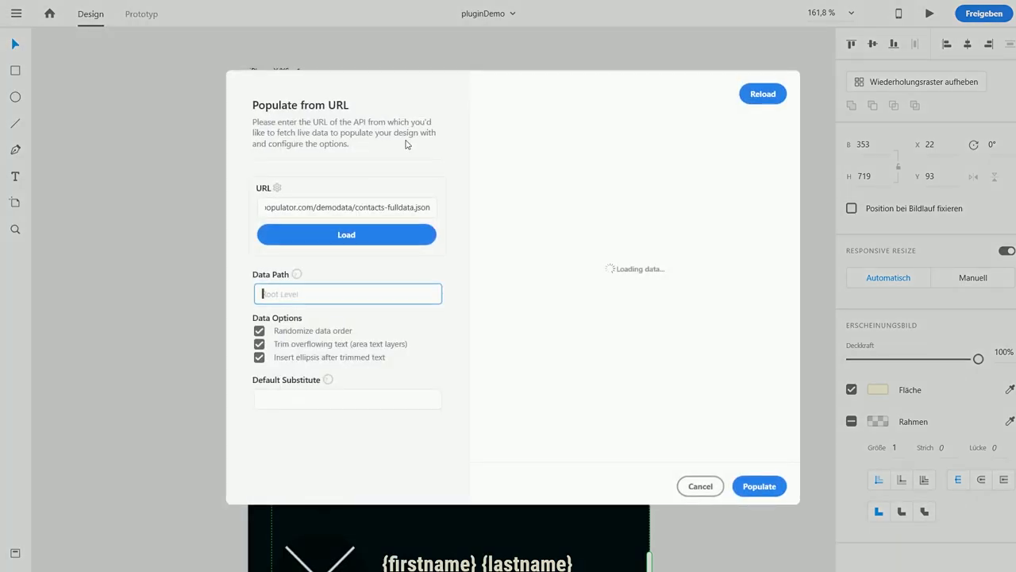
left_click(262, 207)
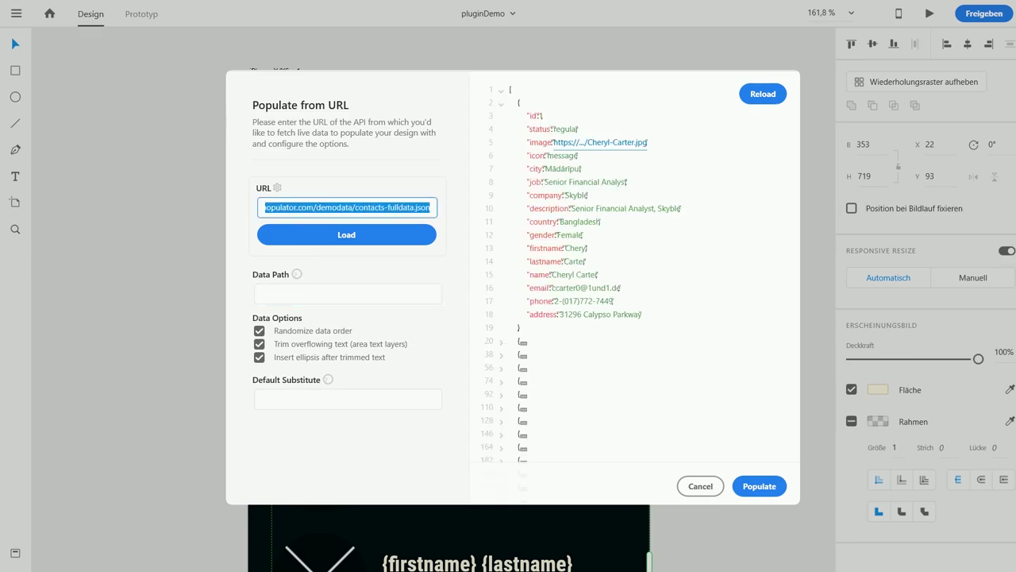
left_click(396, 207)
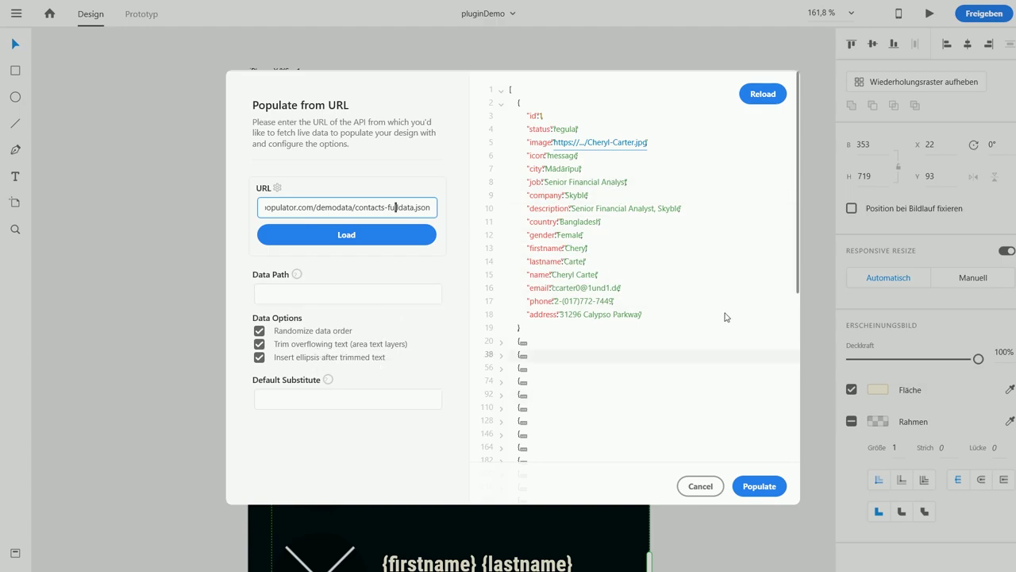
left_click(768, 487)
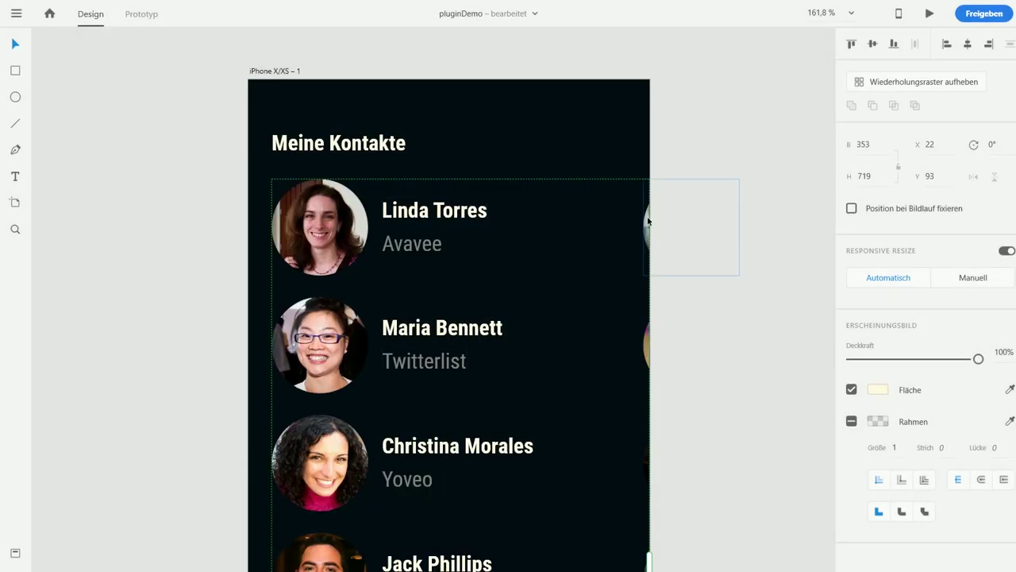
- Widen the gap between the repeat grid's columns and set the grid's width back to 353, leaving a single column of contacts
left_click_drag(636, 221, 657, 221)
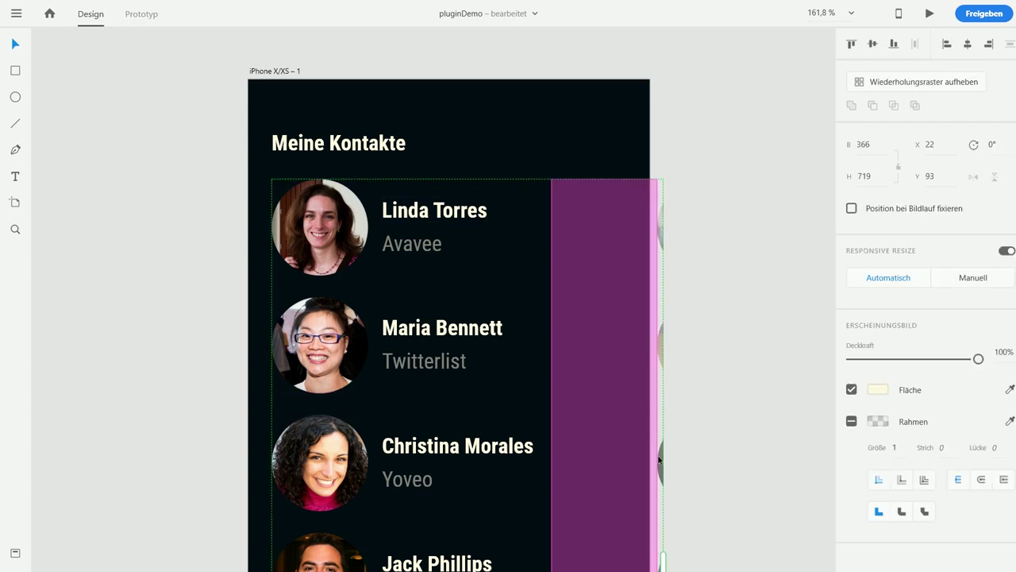
left_click_drag(662, 561, 648, 566)
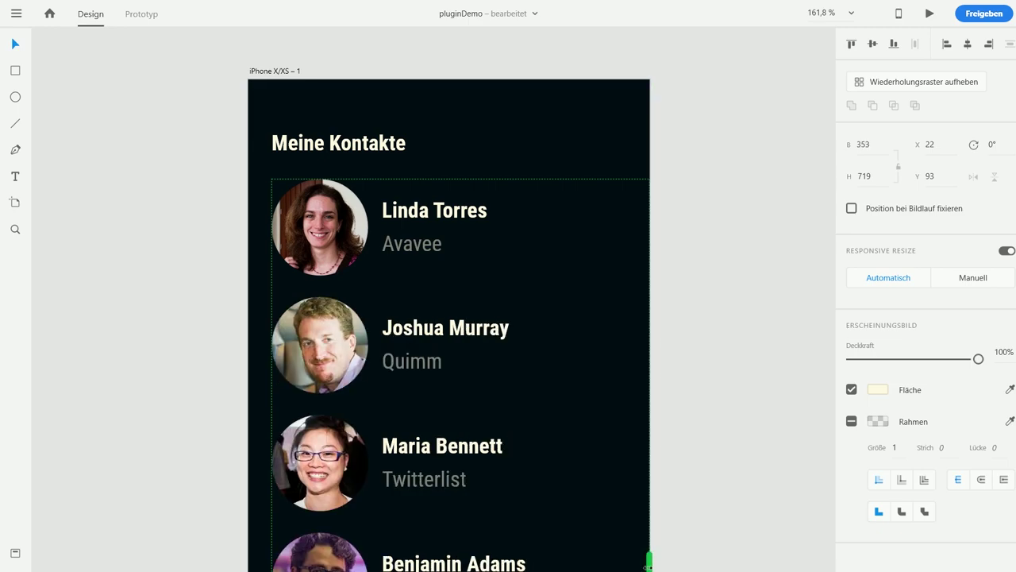
left_click(564, 370)
scroll(571, 265, "down", 3)
scroll(554, 282, "down", 2, "ctrl")
scroll(564, 290, "down", 2, "ctrl")
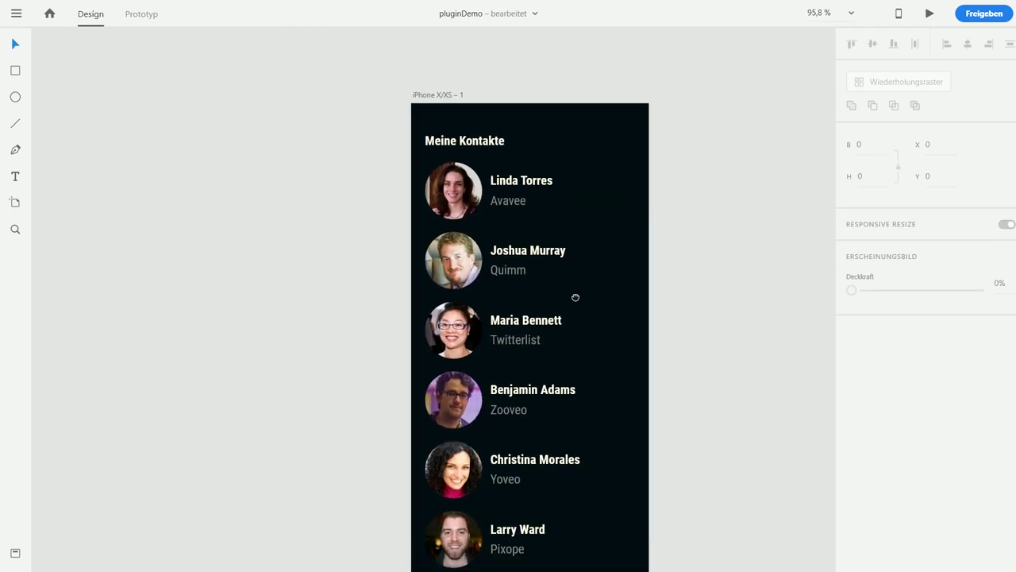
scroll(574, 297, "down", 2)
scroll(524, 239, "down", 2, "ctrl")
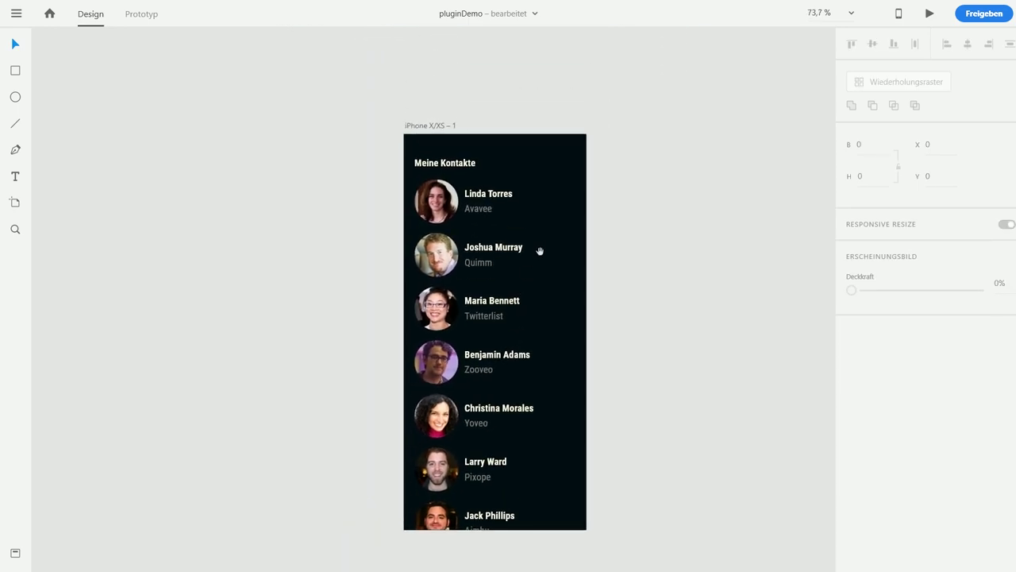
scroll(532, 253, "right", 1)
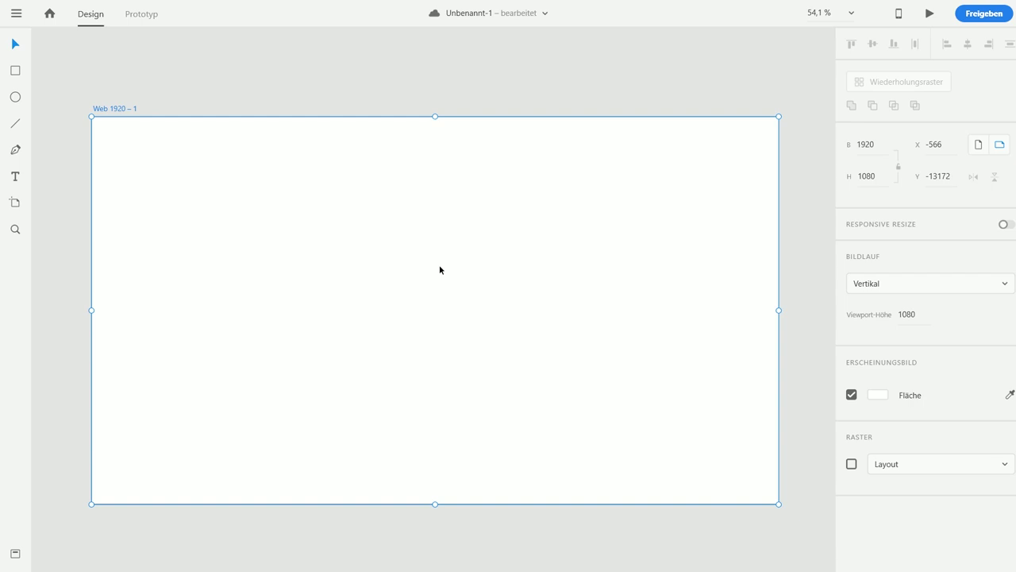
- Draw a rectangle about 1113 by 615 on the Web 1920 artboard
left_click(16, 70)
left_click_drag(159, 172, 557, 392)
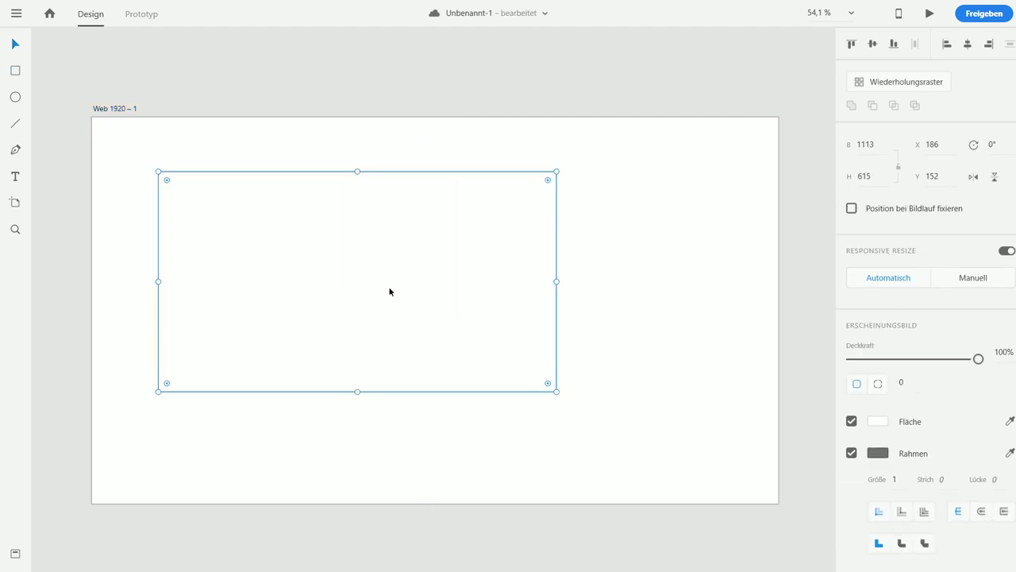
- Start a VizzyCharts column chart for the rectangle and import VizzyCharts-Sample.csv from the desktop as its data
key("ctrl+alt+c")
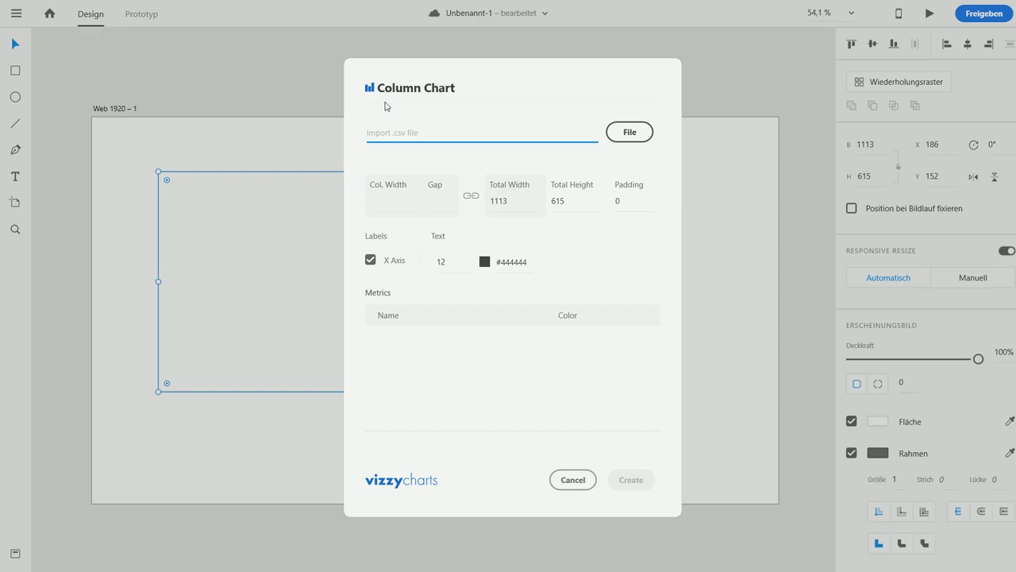
left_click(633, 135)
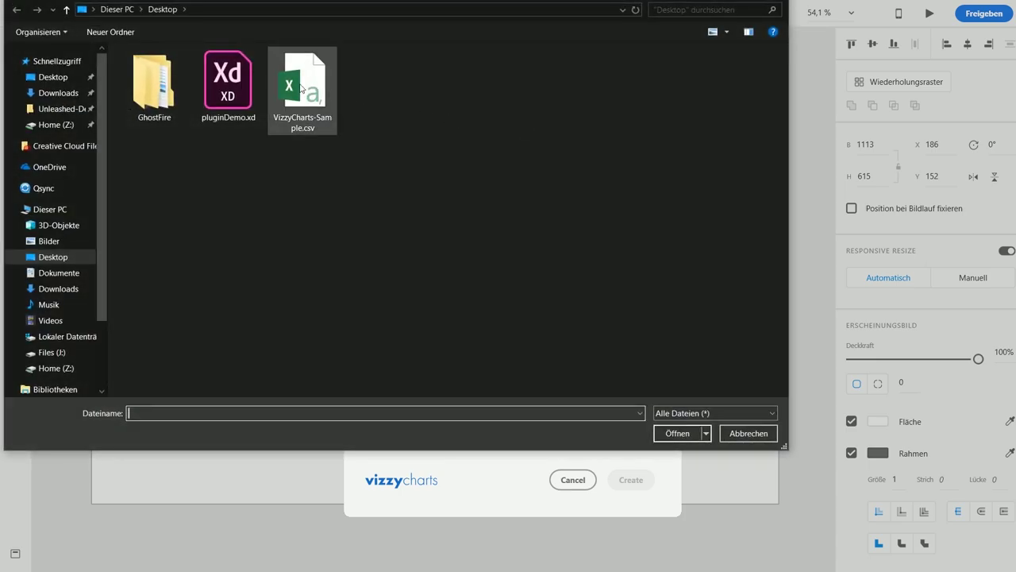
left_click(304, 89)
left_click(676, 432)
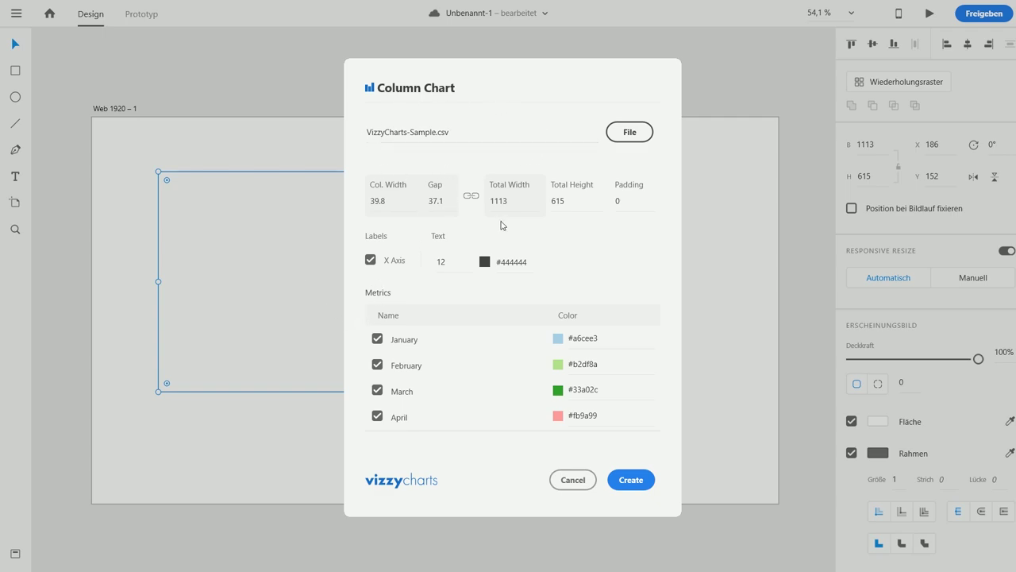
- Review the months and colours in the chart's metrics and create the column chart with the default settings
scroll(564, 381, "down", 3)
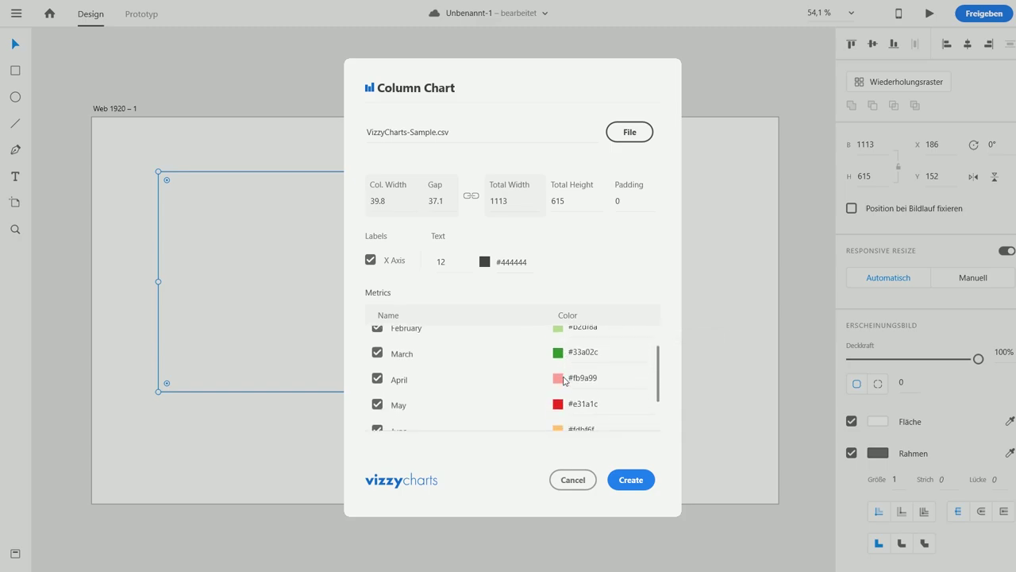
scroll(564, 381, "up", 3)
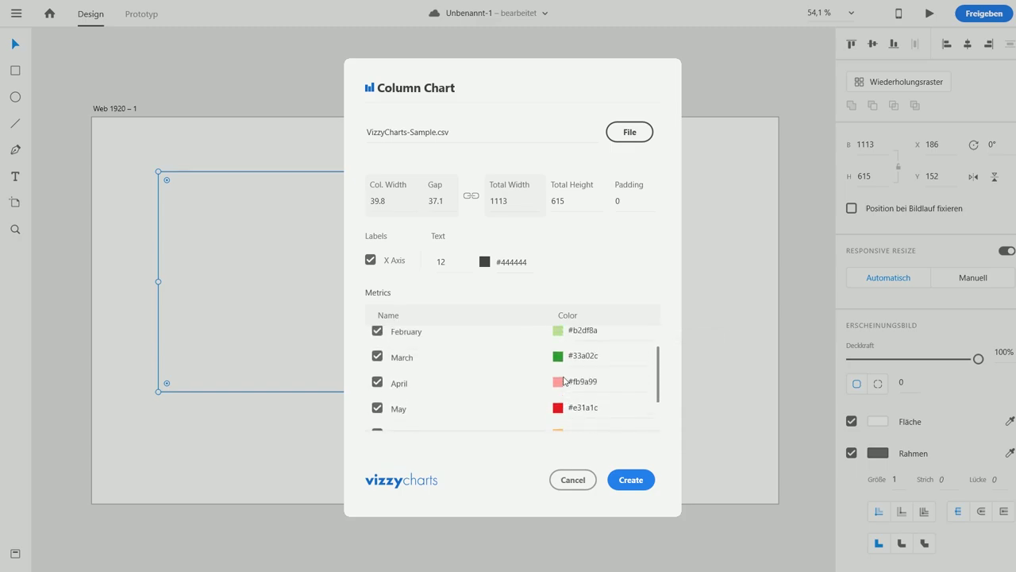
scroll(555, 429, "down", 3)
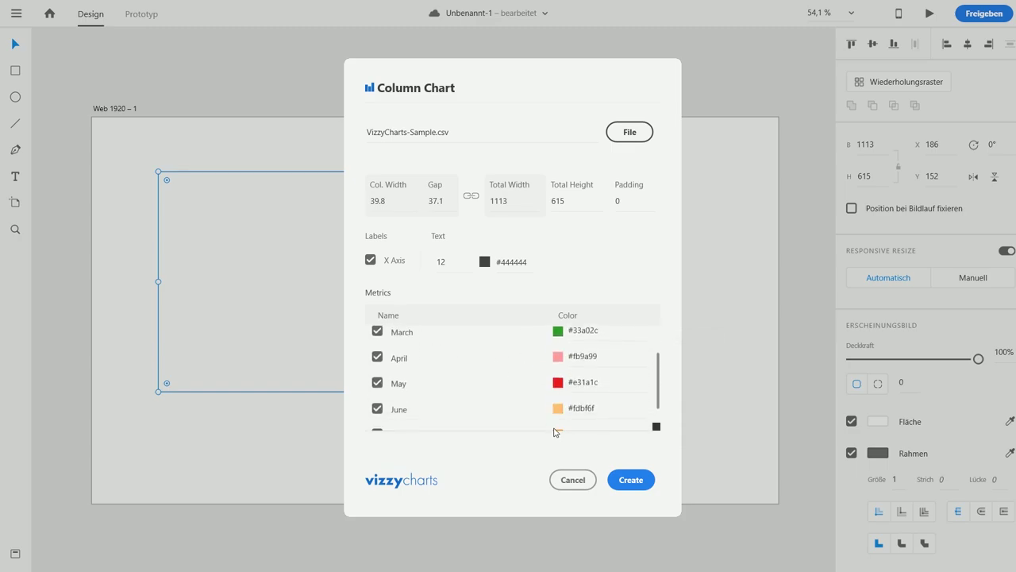
scroll(576, 358, "up", 3)
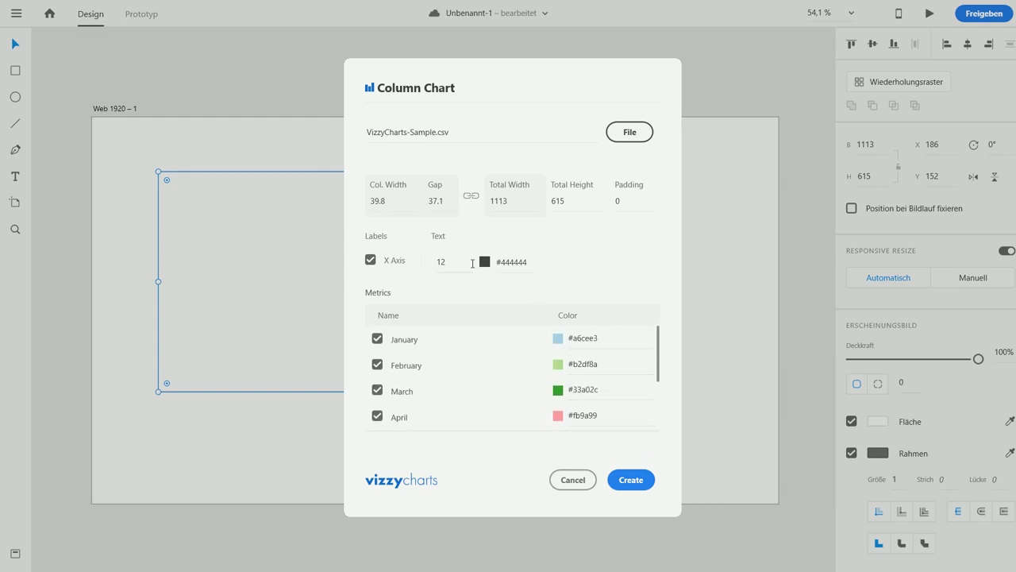
left_click(631, 480)
left_click(635, 464)
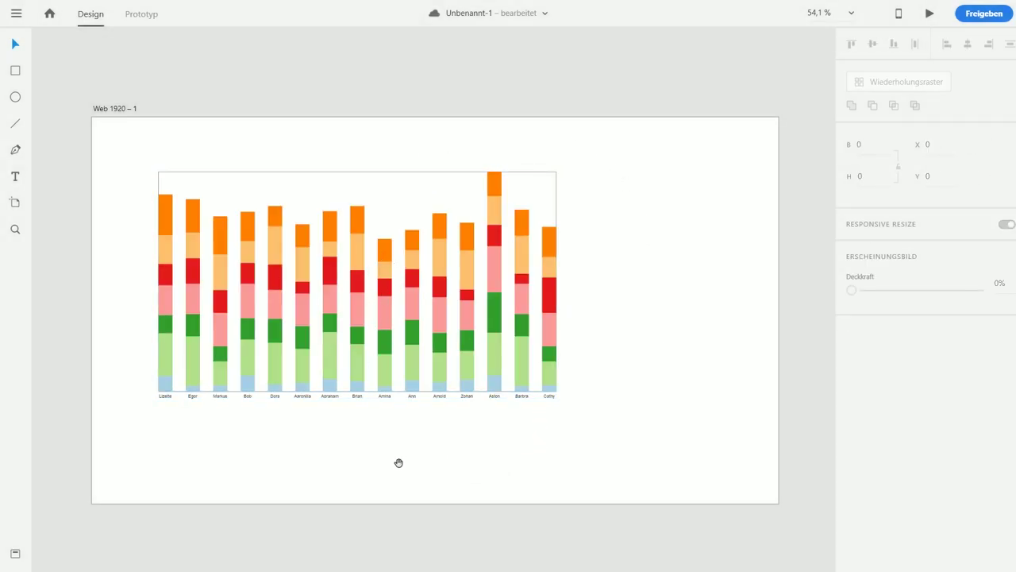
- Create a VizzyCharts ring chart from the data 30,50 with the label Gewinn and place it beside the column chart
scroll(528, 351, "up", 5)
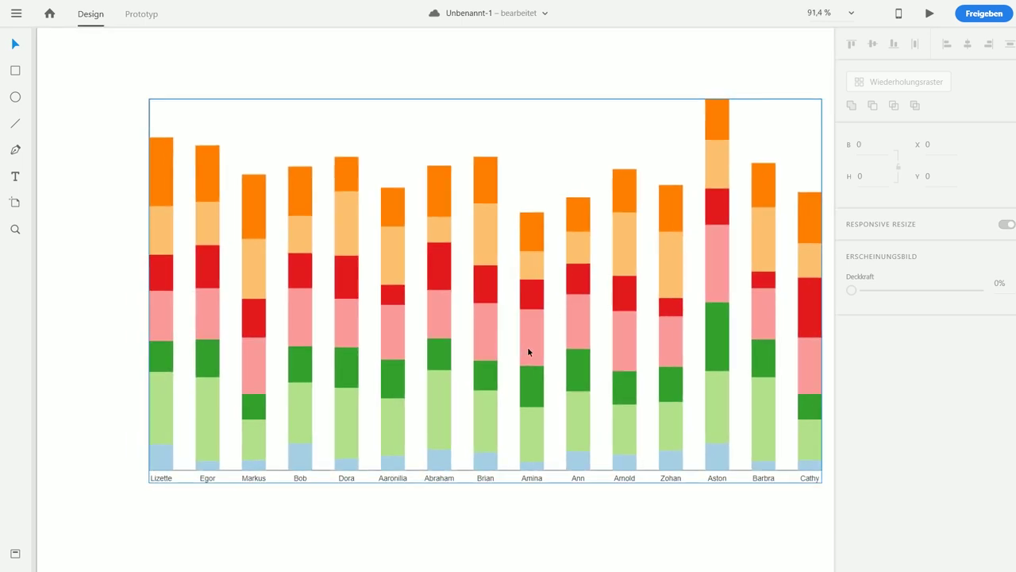
scroll(530, 341, "right", 2)
scroll(532, 340, "down", 3)
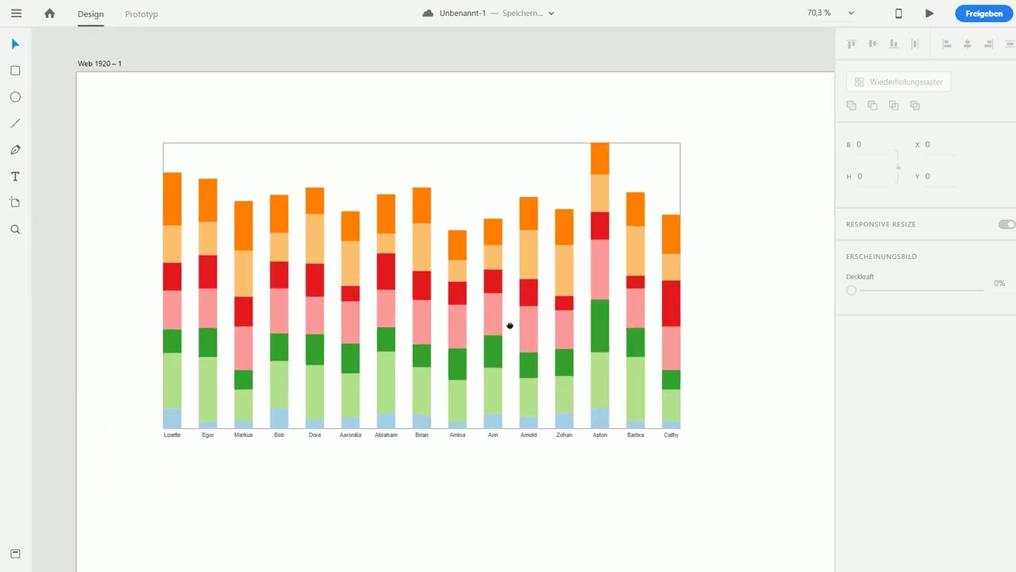
left_click_drag(742, 293, 567, 277)
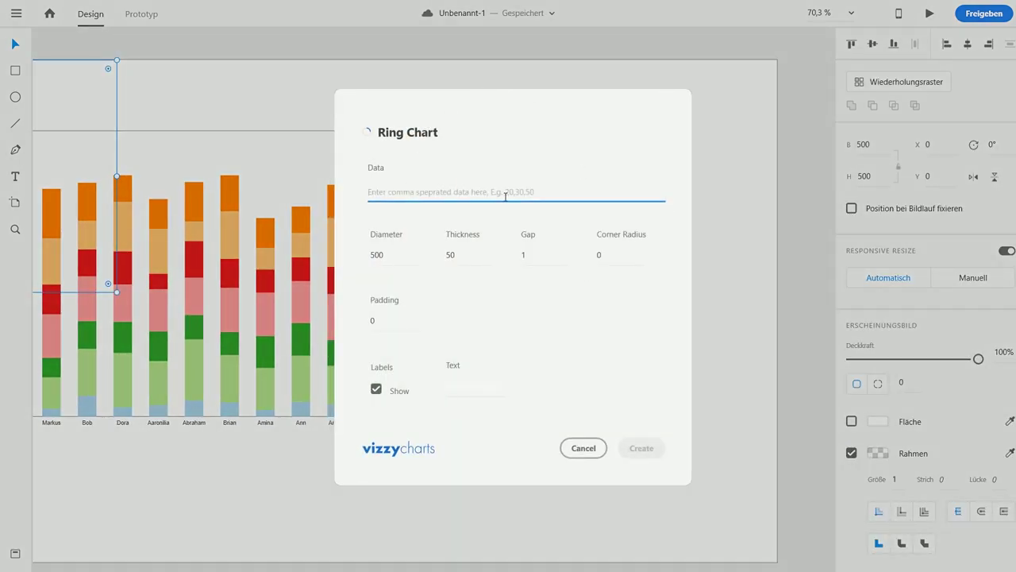
type("30,50")
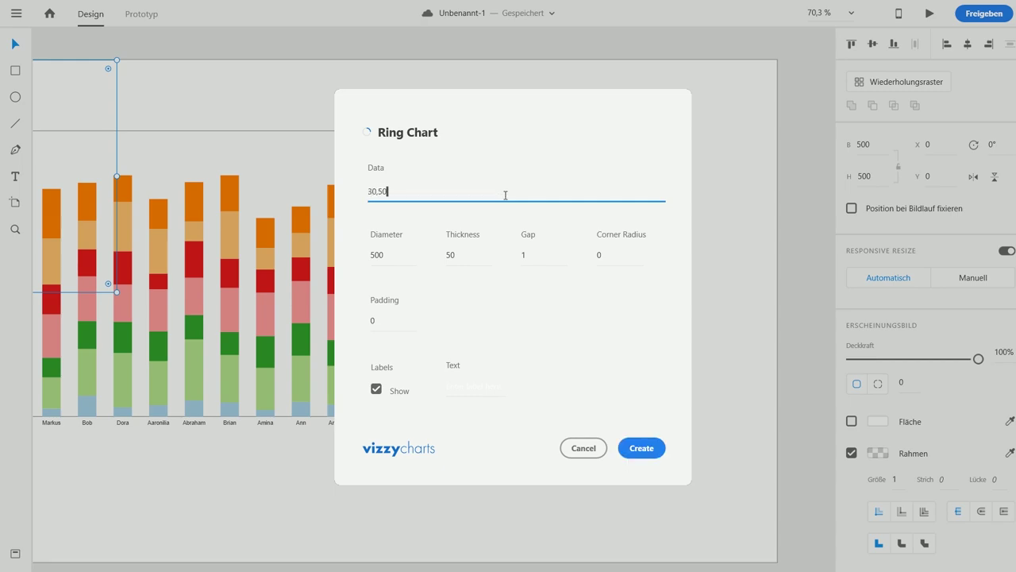
left_click(468, 385)
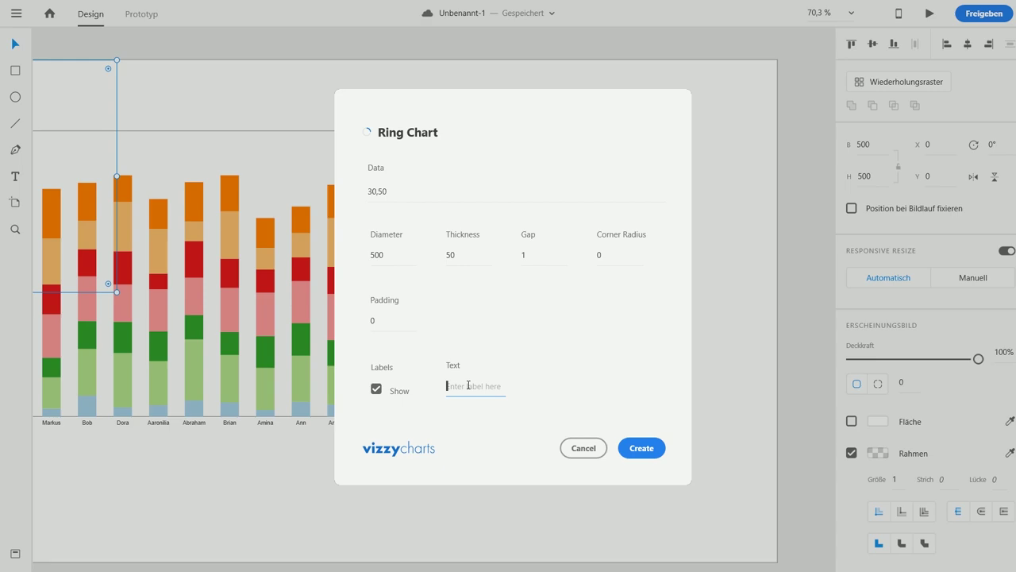
type("Gewinn")
left_click(659, 450)
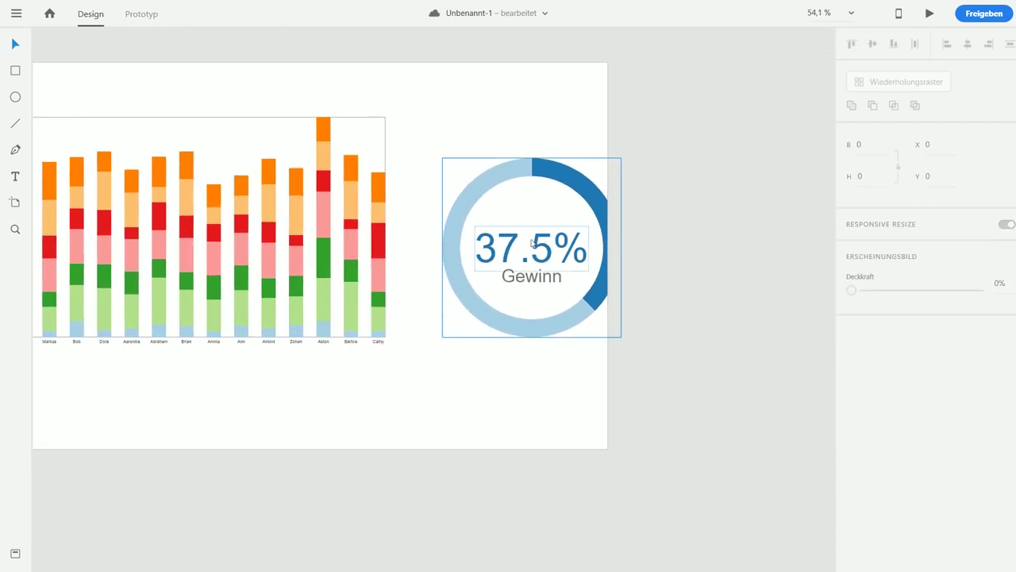
left_click_drag(533, 242, 508, 242)
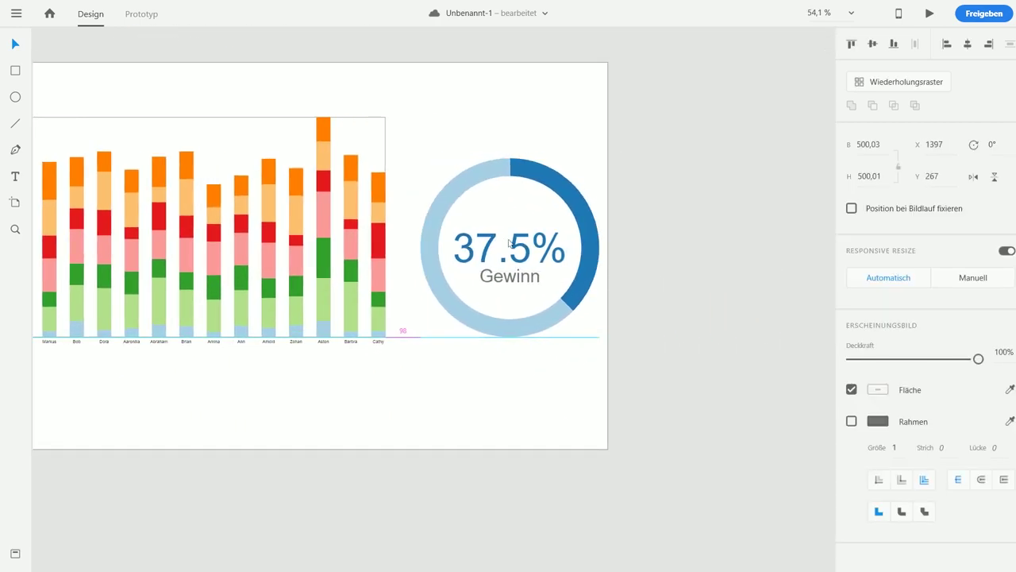
- Recolour the ring chart's dark blue segment to a dark slate grey
double_click(570, 191)
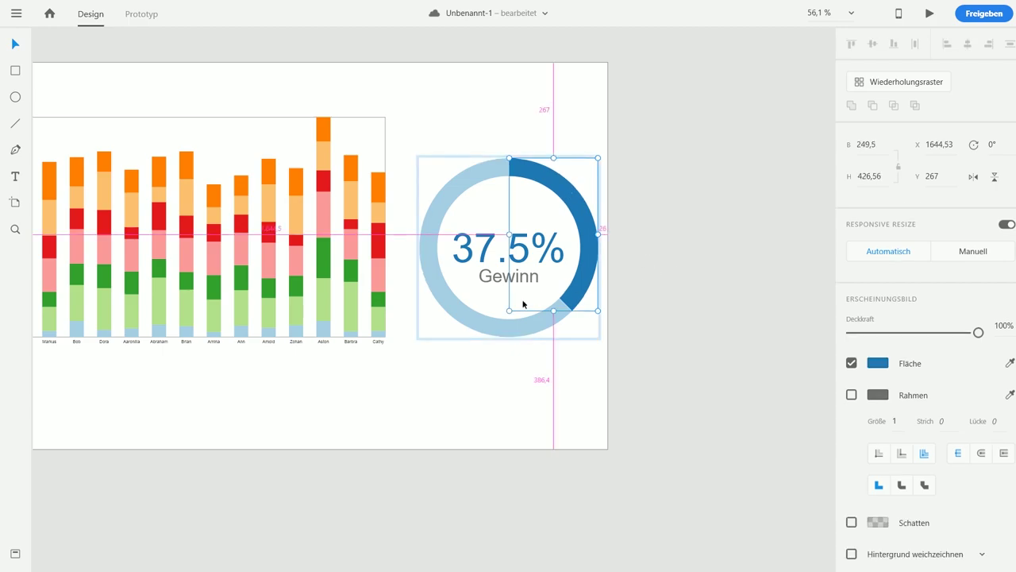
scroll(527, 301, "up", 5)
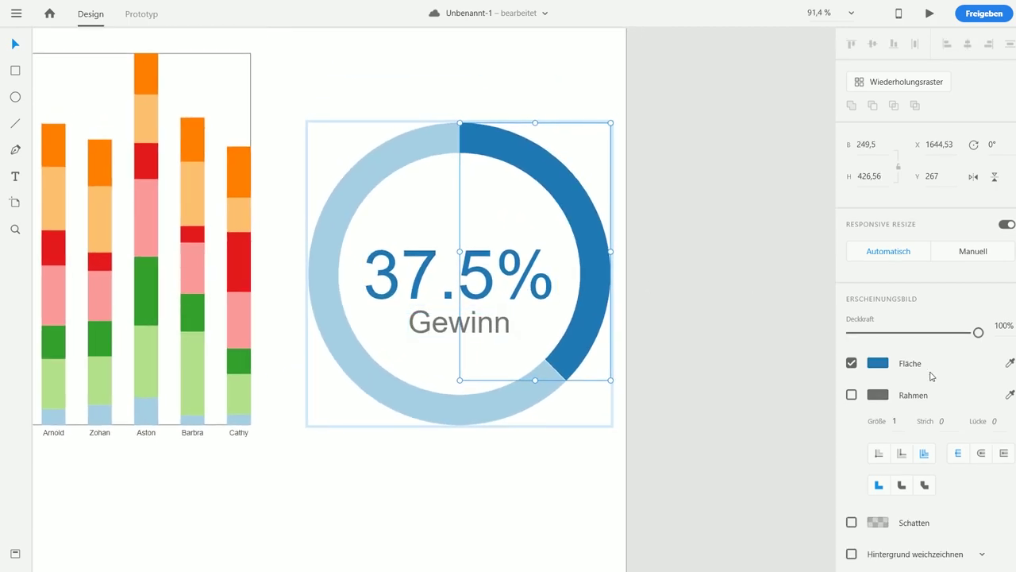
left_click(878, 363)
left_click_drag(730, 307, 707, 355)
left_click(700, 198)
double_click(468, 275)
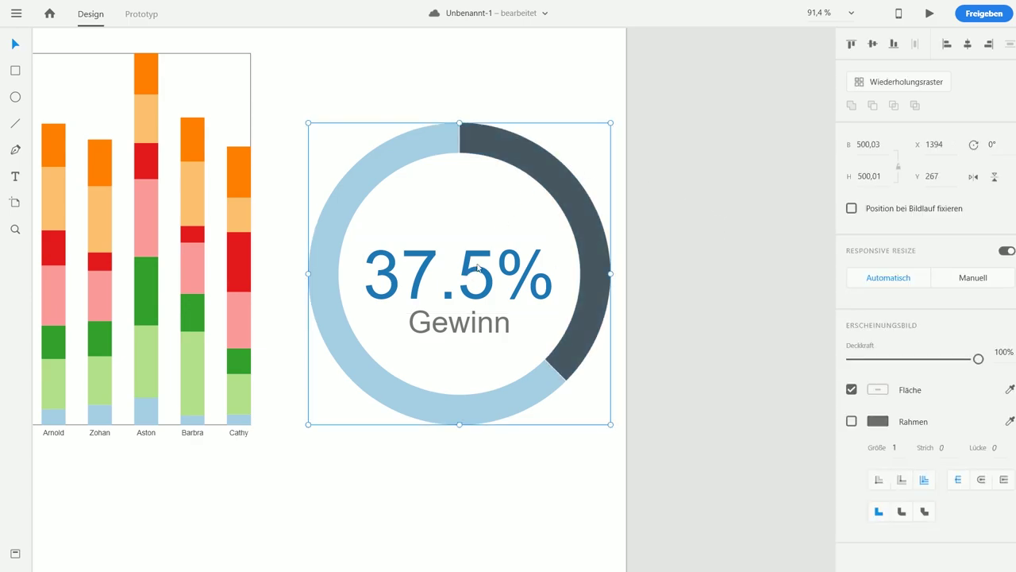
left_click(677, 319)
- Scale the ring chart down around its centre to about 298 by 298
left_click(568, 189)
left_click_drag(611, 124, 596, 202)
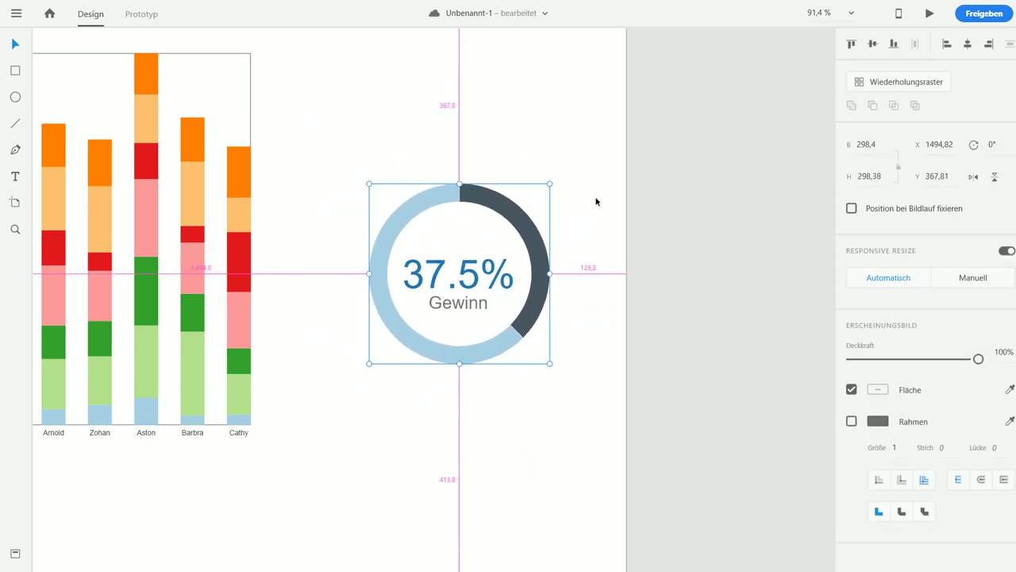
left_click(551, 222)
key("ctrl+0")
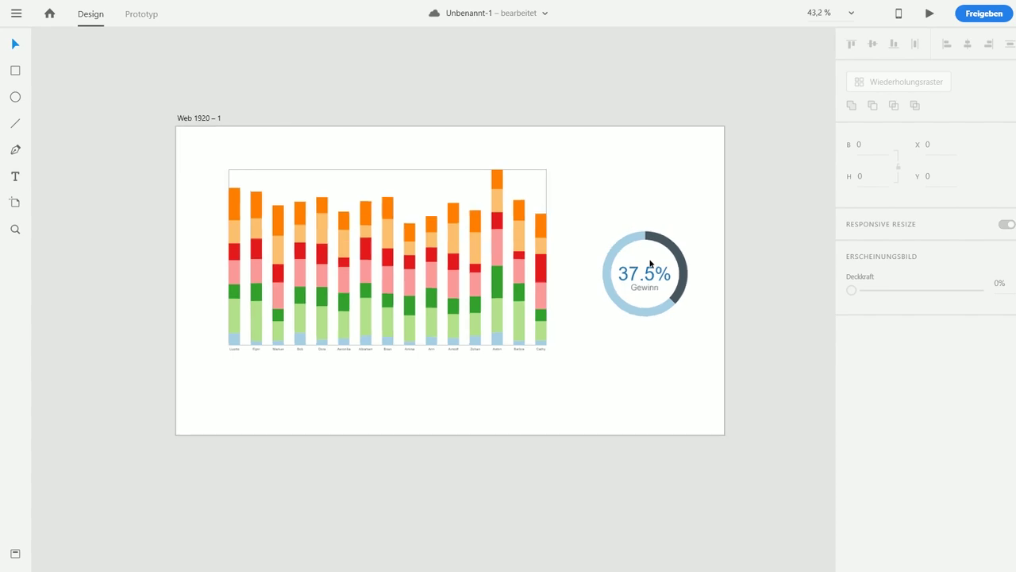
scroll(650, 264, "up", 3)
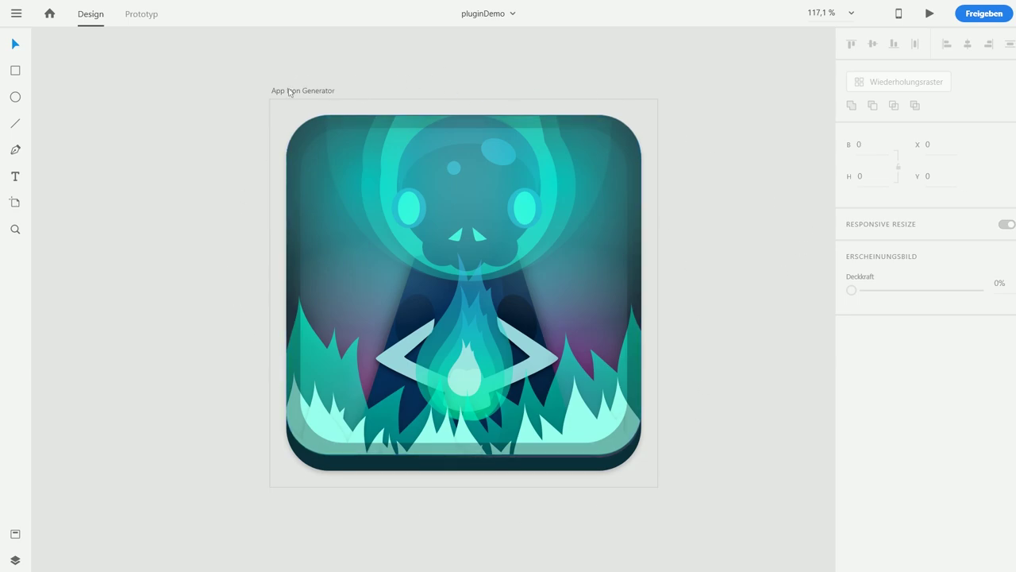
- Start the App Icon Generator plugin for the App Icon Generator artboard and check the project name GhostFire
left_click(288, 90)
left_click(16, 14)
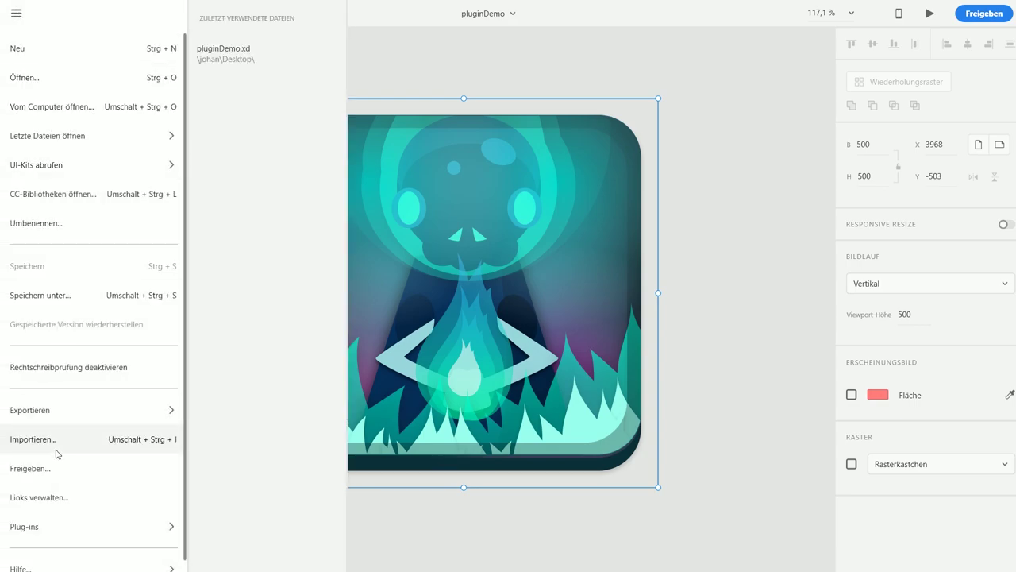
mouse_move(67, 528)
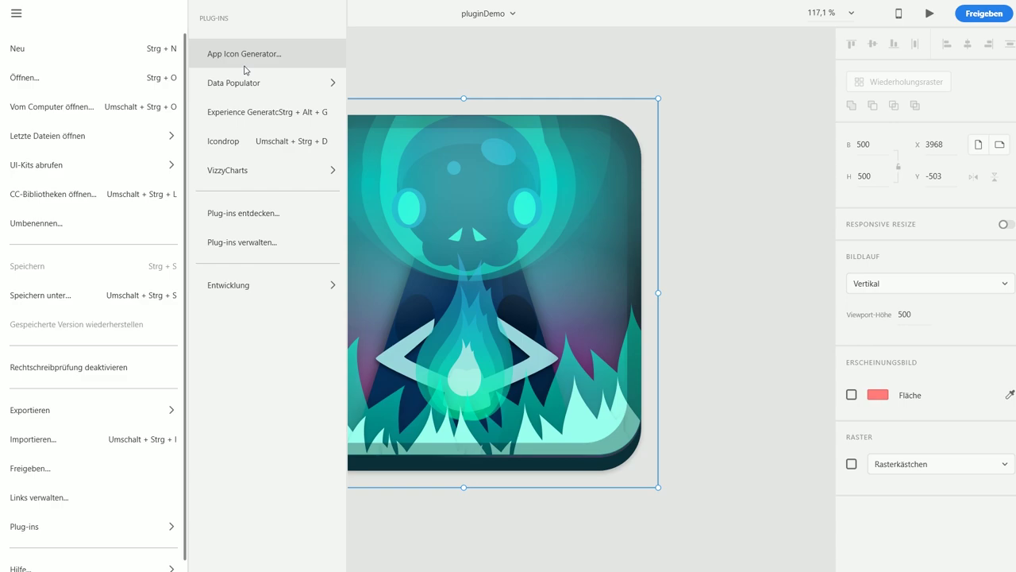
left_click(244, 69)
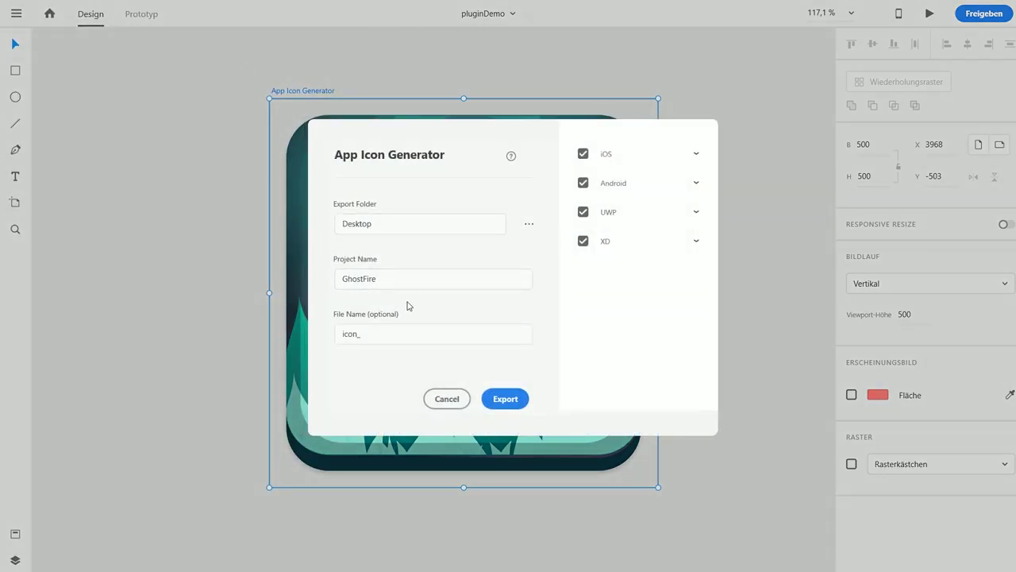
double_click(355, 281)
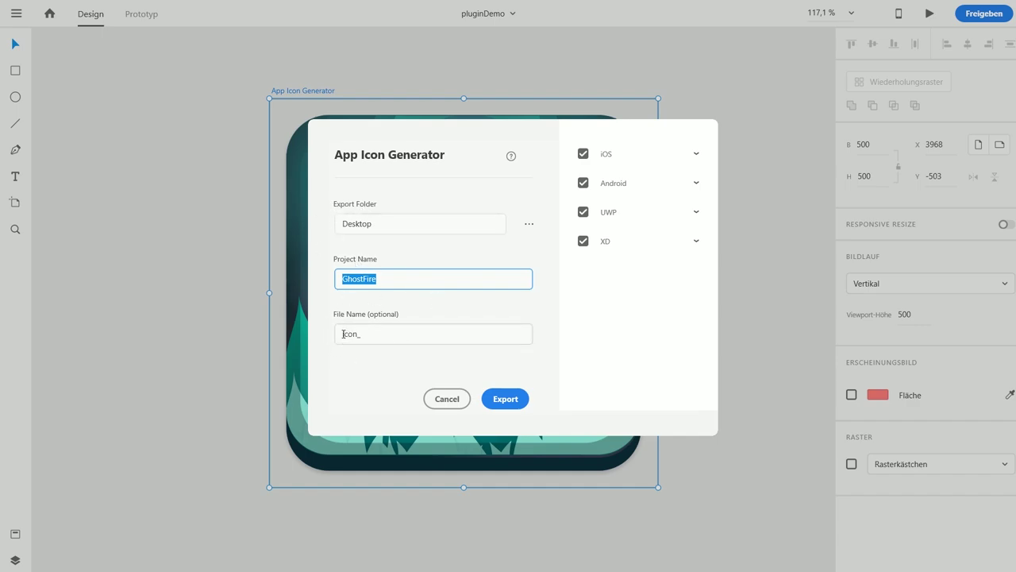
- Examine the list of icon files that the generator exports for iOS
left_click(696, 155)
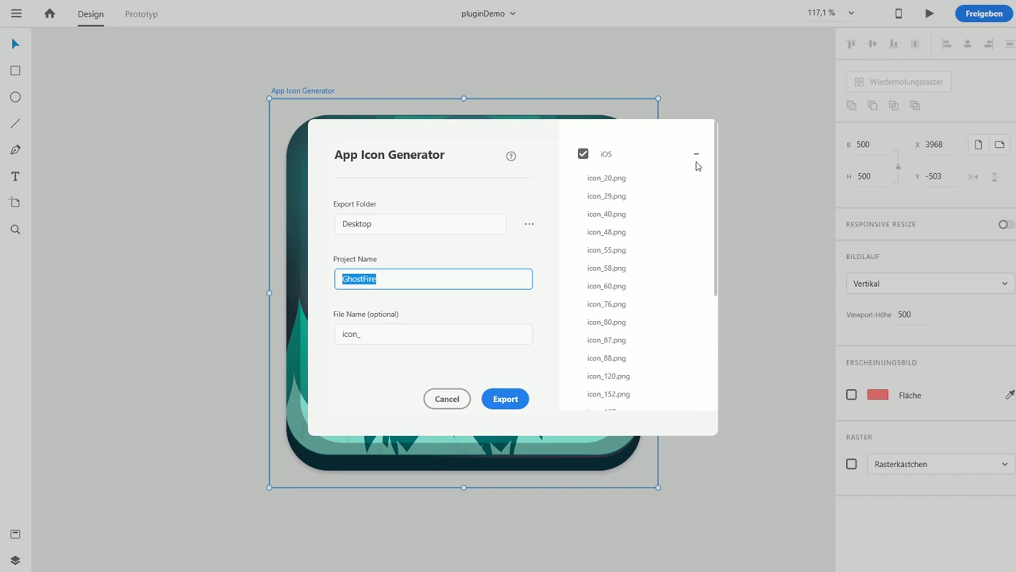
scroll(676, 279, "down", 5)
scroll(678, 193, "up", 5)
left_click(694, 156)
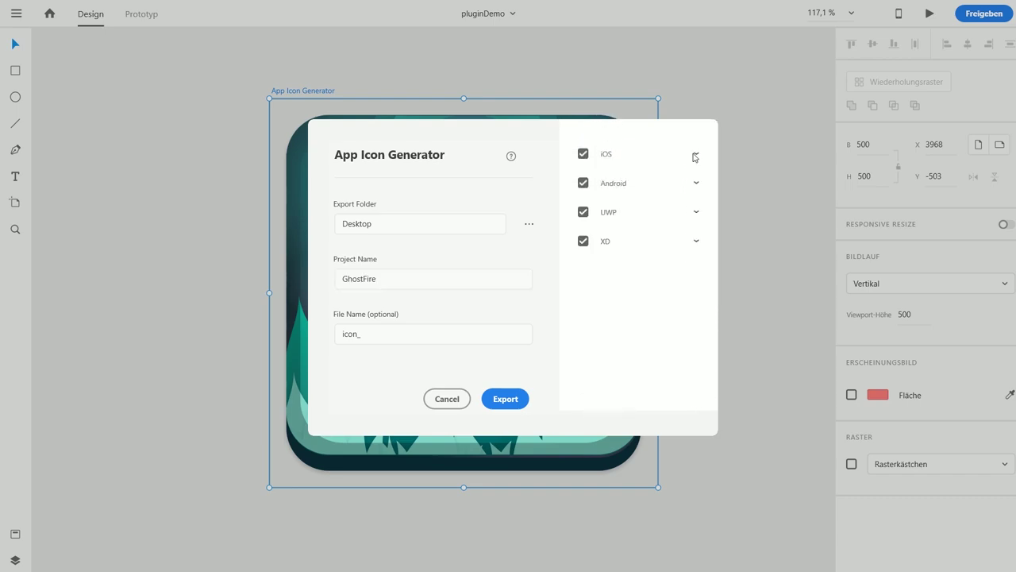
- Switch the Android and UWP platforms off and back on in the icon export settings
left_click(584, 184)
left_click(583, 212)
left_click(583, 183)
left_click(584, 212)
left_click(584, 212)
left_click(584, 212)
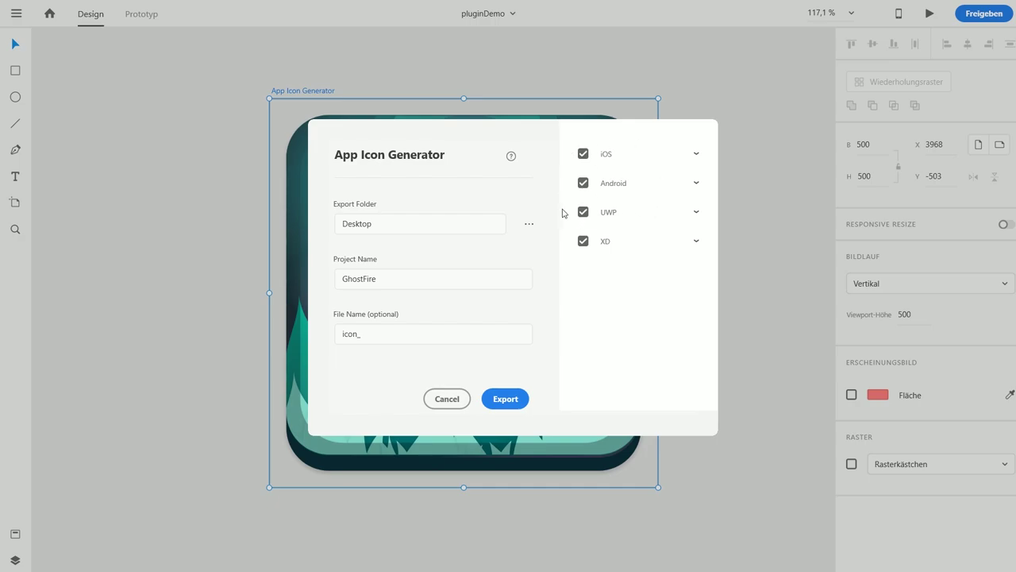
- Export the GhostFire icons for iOS, Android, UWP and XD to the Desktop and inspect the exported iOS folder
left_click(503, 399)
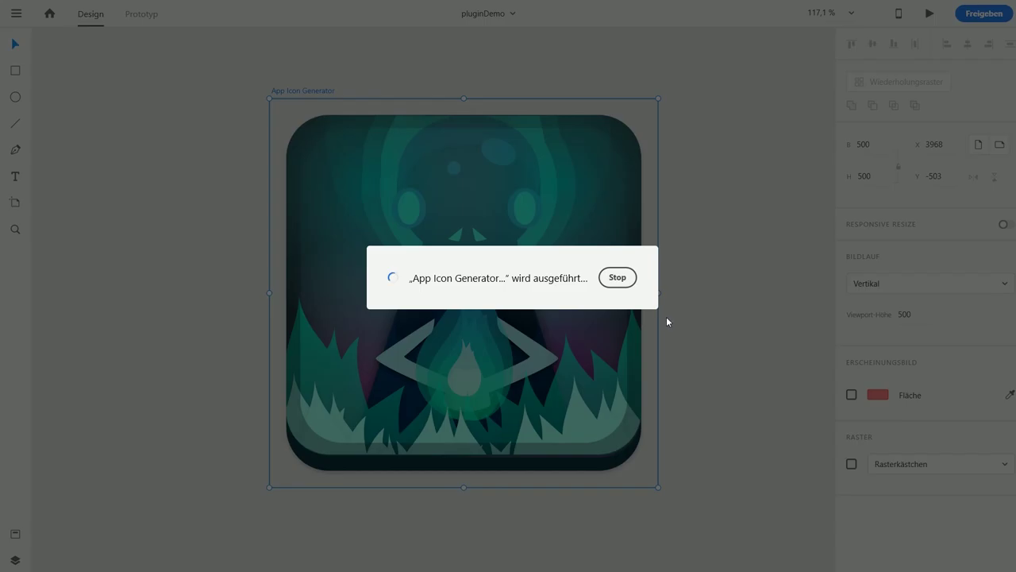
left_click(599, 319)
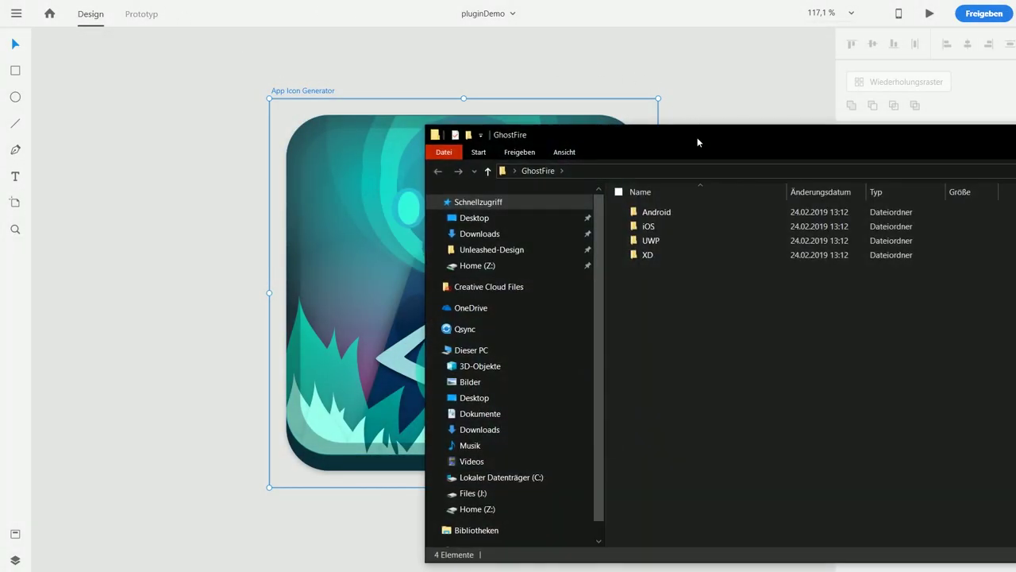
left_click_drag(697, 142, 367, 100)
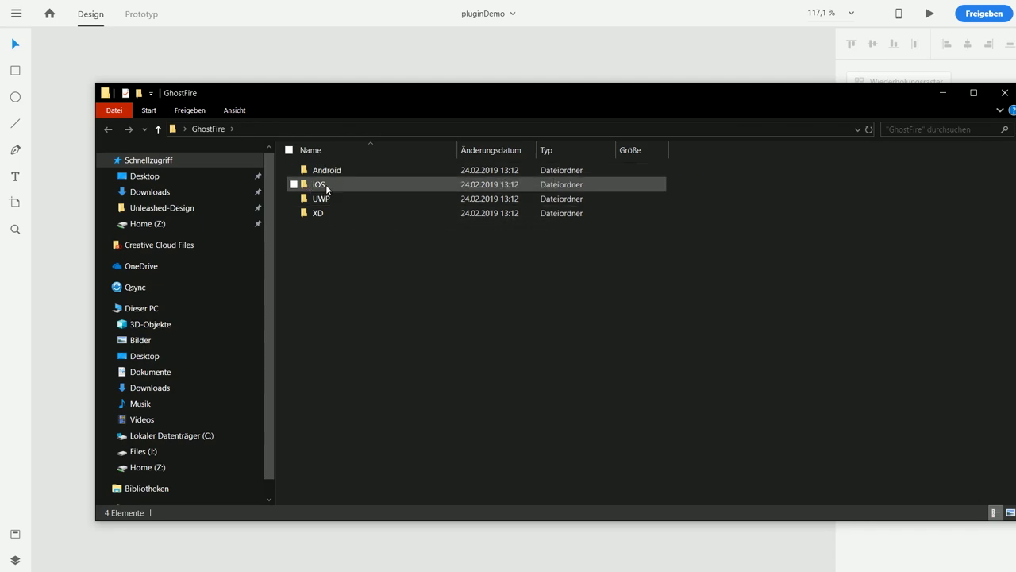
double_click(327, 188)
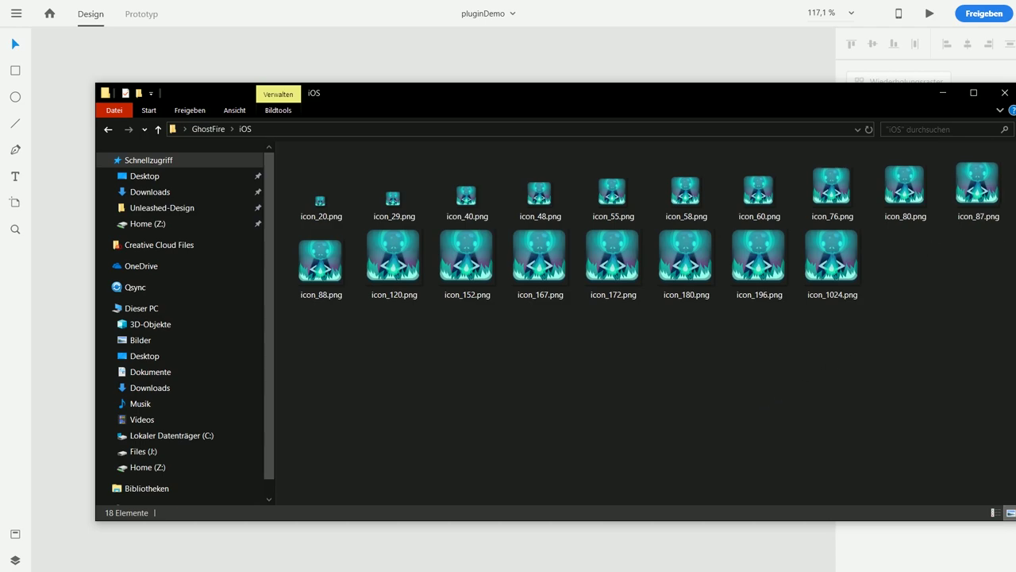
left_click(1004, 92)
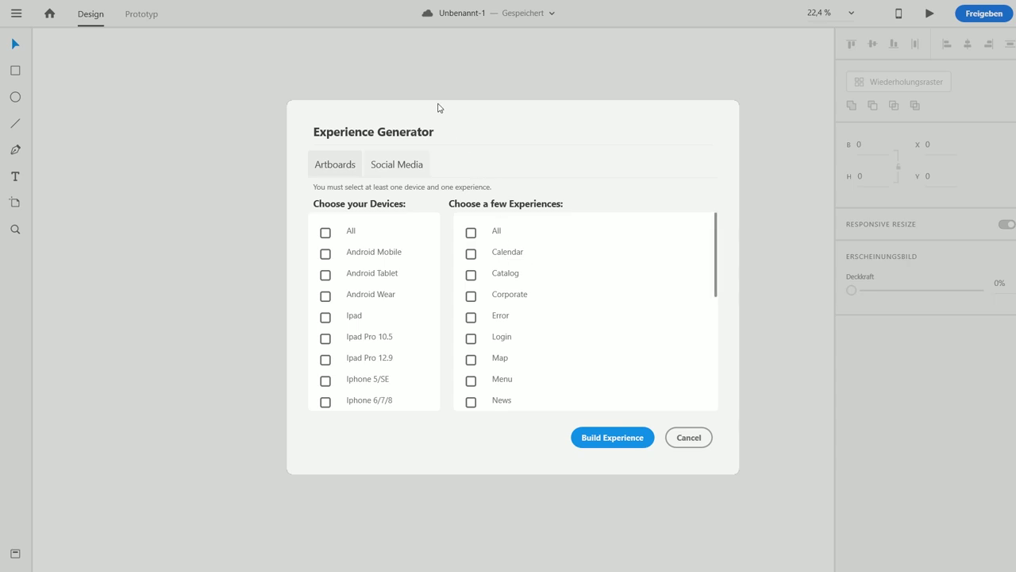
- Choose Web 1920, Web 1366 and Web 1280 as the devices in the Experience Generator
scroll(387, 353, "down", 5)
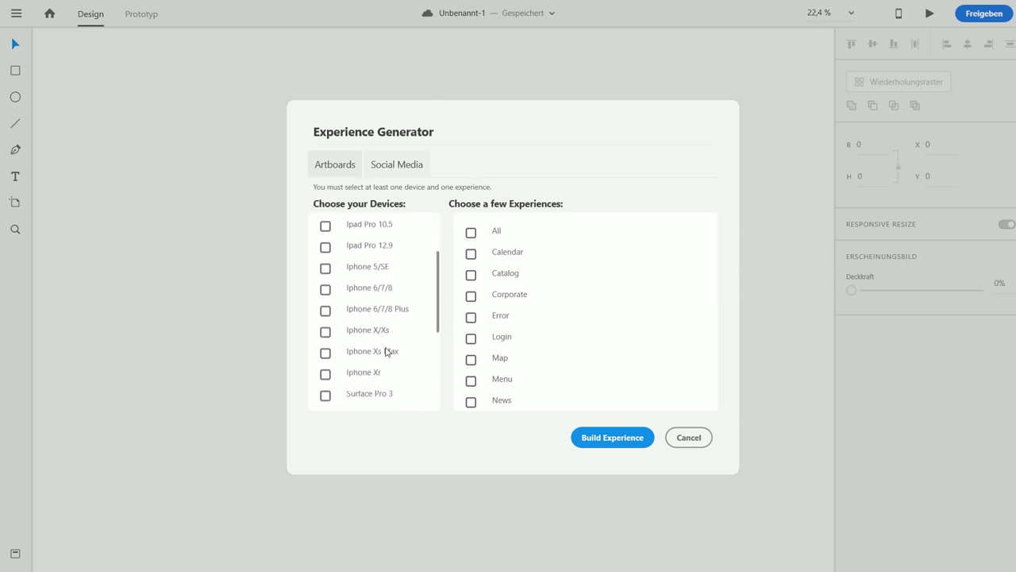
left_click(325, 389)
left_click(325, 367)
left_click(325, 347)
- Choose the Error experience and build the artboards for the selected web devices
scroll(512, 367, "down", 5)
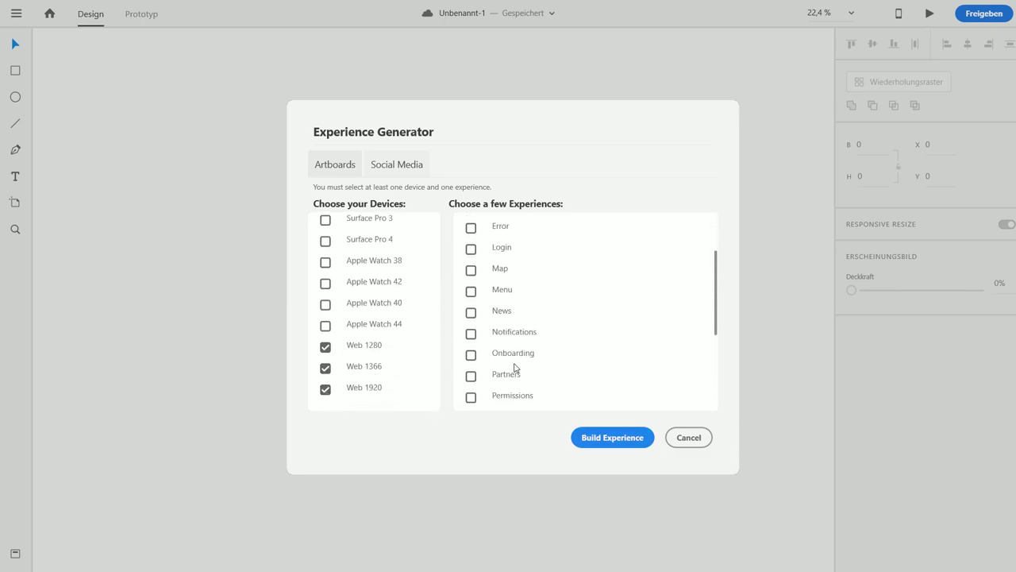
scroll(515, 369, "up", 4)
scroll(515, 369, "up", 1)
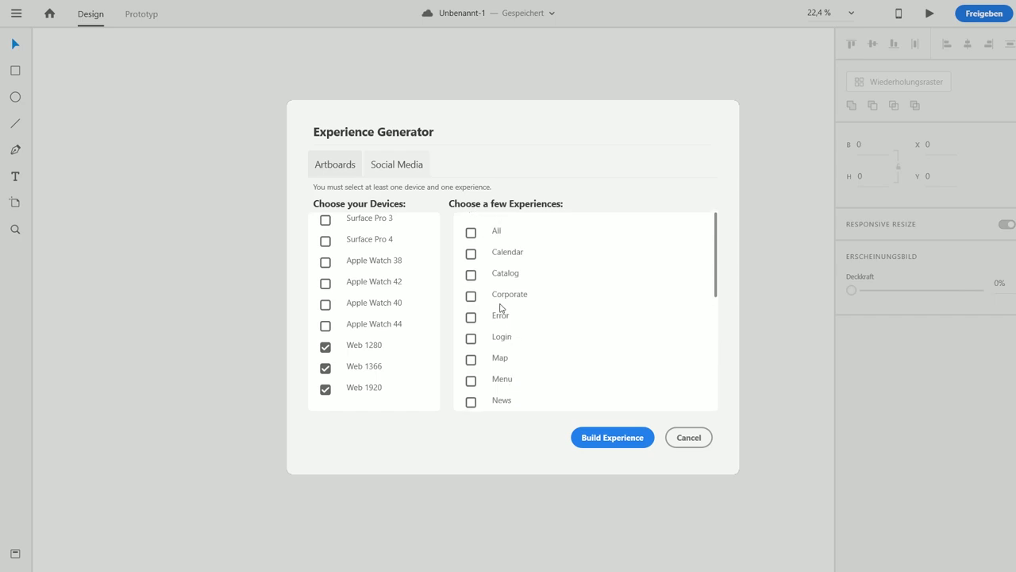
left_click(471, 317)
left_click(608, 437)
- Examine the generated error artboards and their names across the three rows of web sizes
scroll(530, 456, "down", 5)
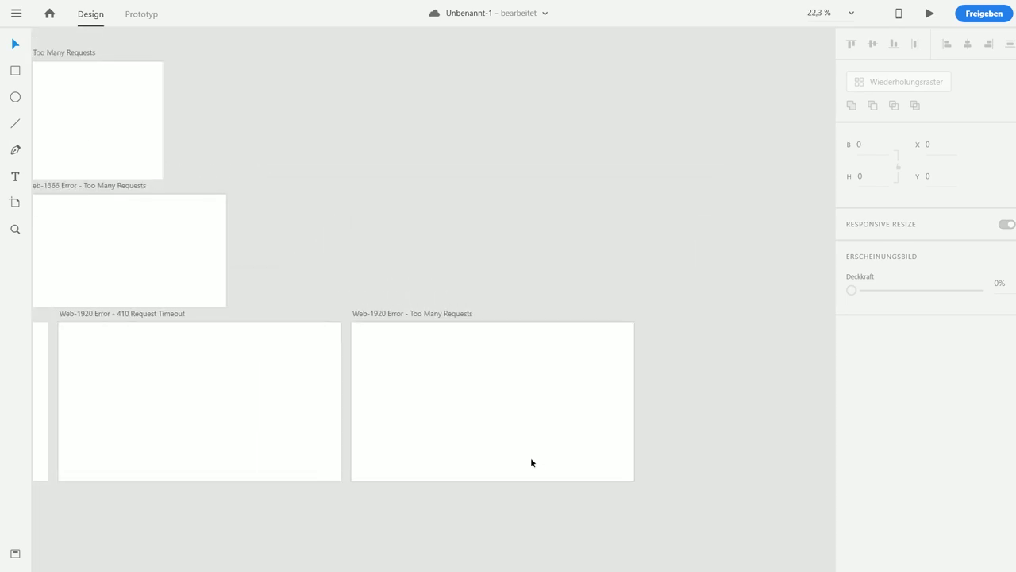
scroll(530, 456, "up", 1)
left_click_drag(388, 304, 611, 387)
scroll(612, 387, "down", 2)
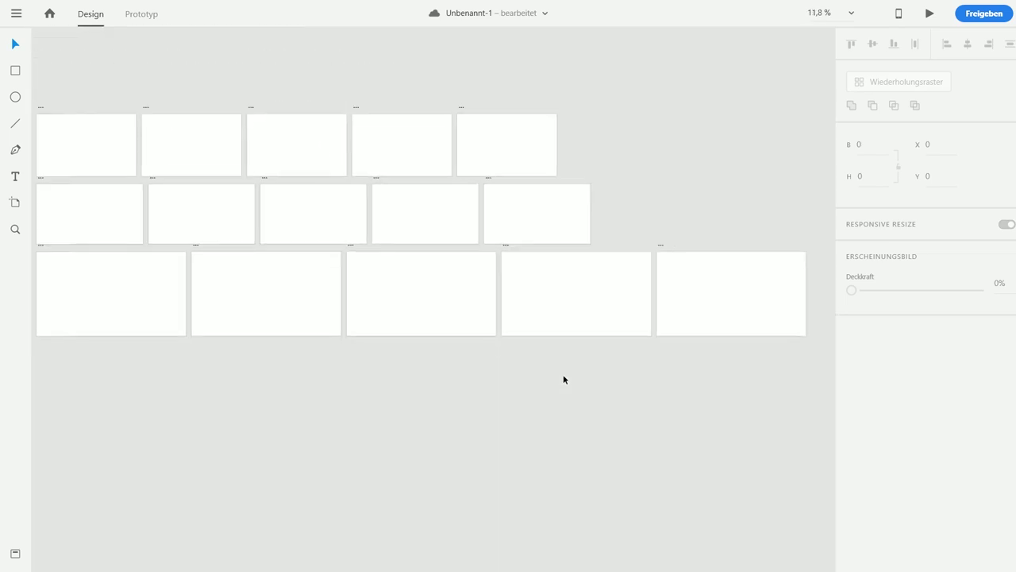
scroll(563, 379, "left", 2)
scroll(611, 367, "down", 2)
scroll(612, 373, "right", 1)
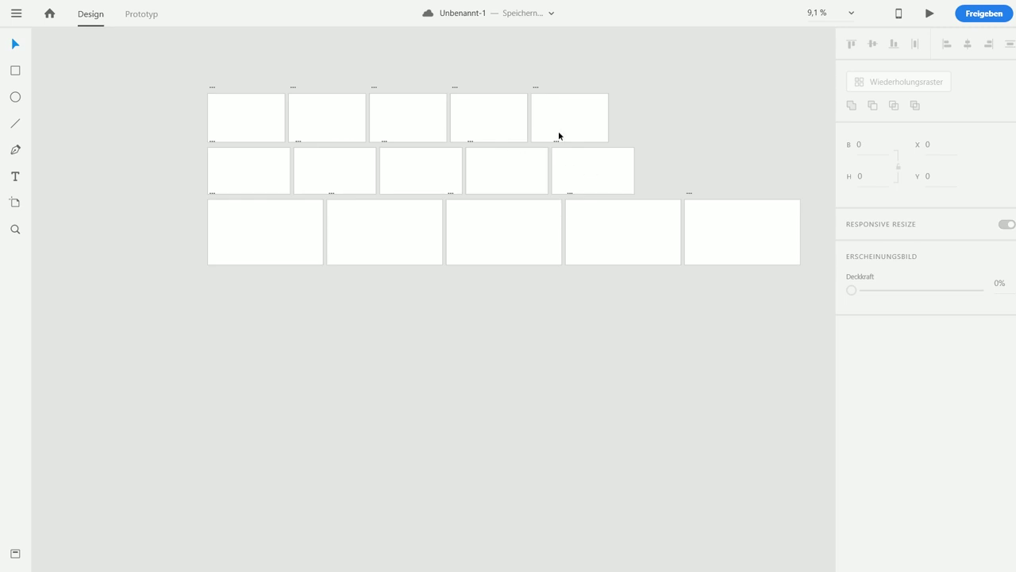
scroll(411, 220, "up", 5)
scroll(505, 485, "up", 5)
scroll(506, 485, "left", 3)
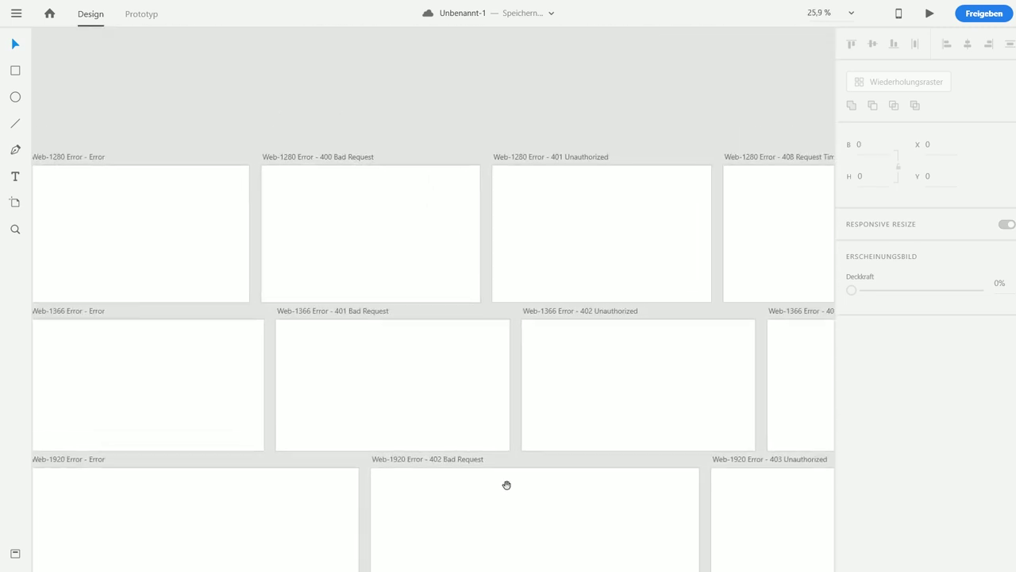
scroll(208, 192, "right", 5)
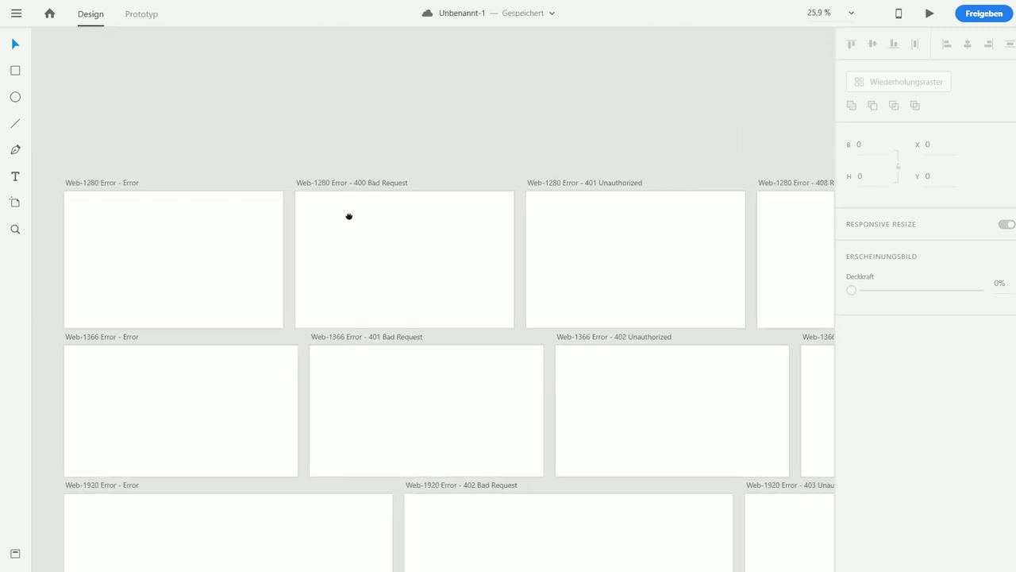
scroll(259, 180, "down", 1)
scroll(339, 178, "right", 5)
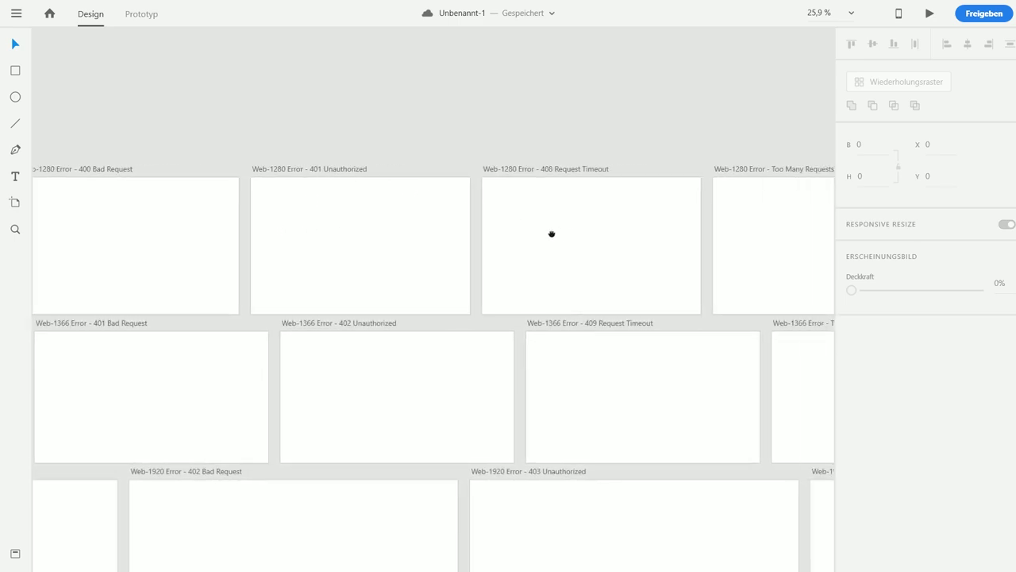
scroll(624, 228, "right", 5)
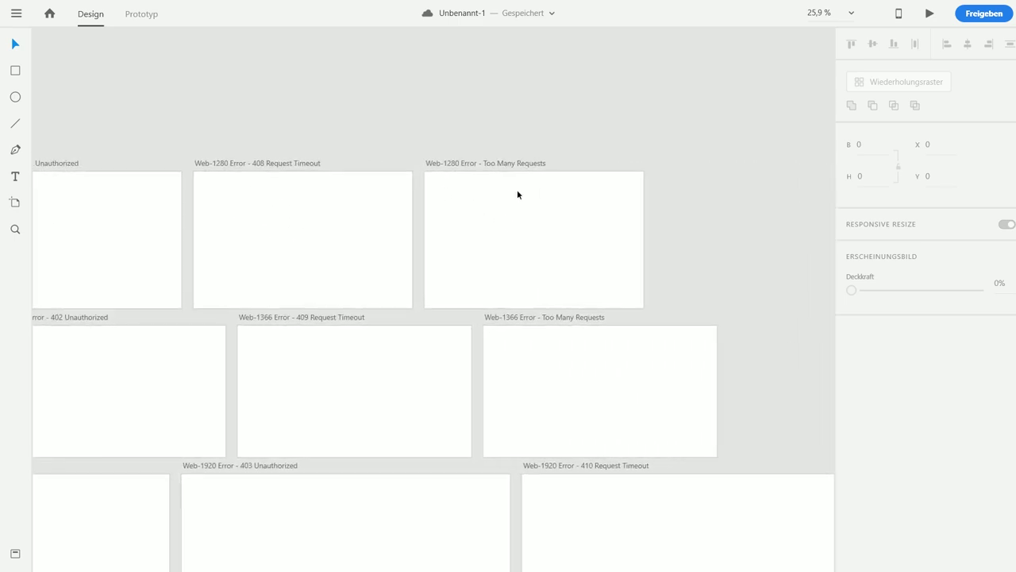
- Delete all the generated error artboards for the three web sizes
scroll(585, 215, "left", 15)
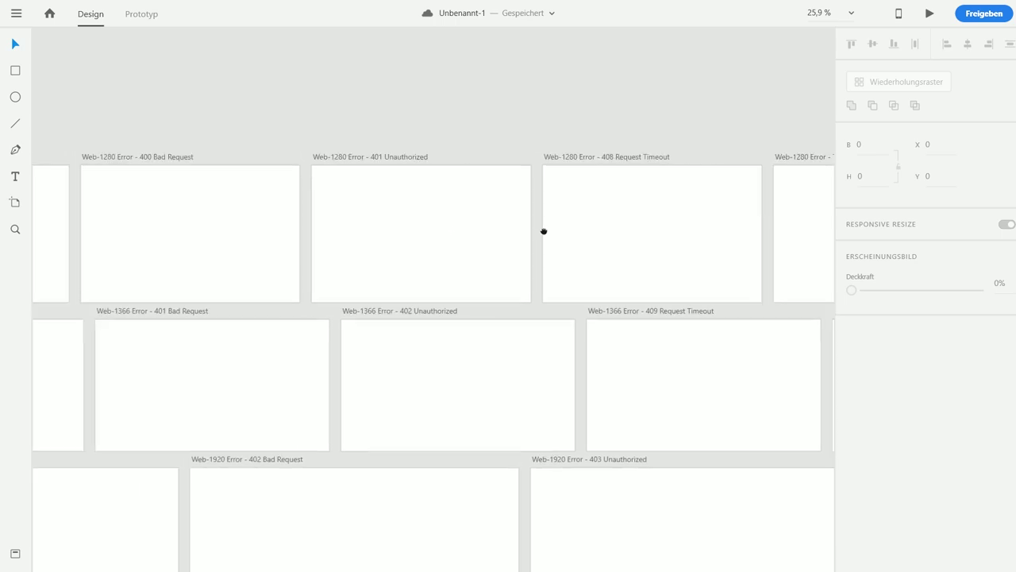
scroll(601, 224, "left", 10)
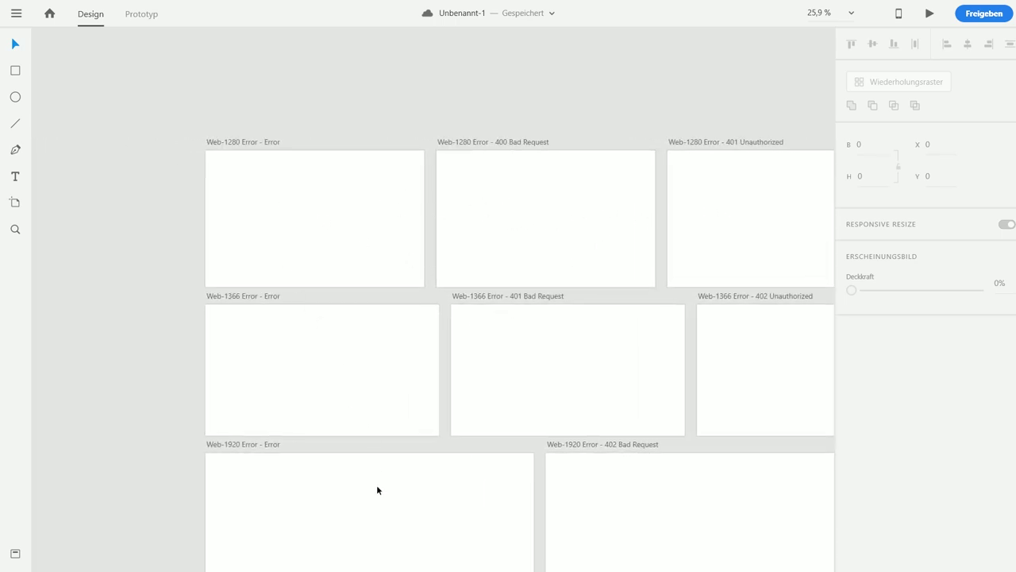
scroll(646, 357, "right", 5)
scroll(646, 356, "down", 3)
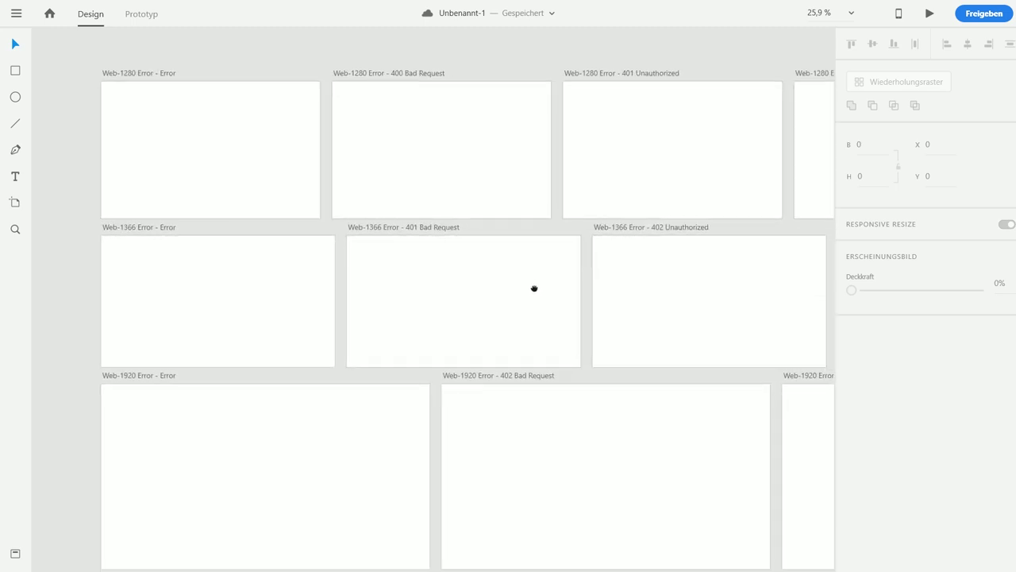
key("ctrl+a")
key("Delete")
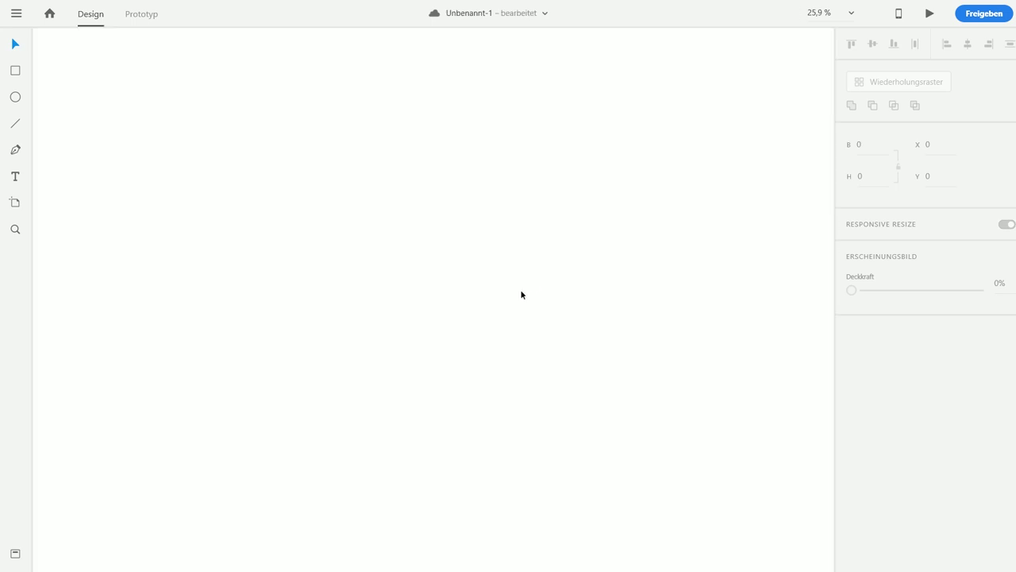
- Build YouTube social media artboards in the Experience Generator for Channel Icon, Video Thumbnail, Display Ads 1 and Display Ads 2
key("ctrl+shift+e")
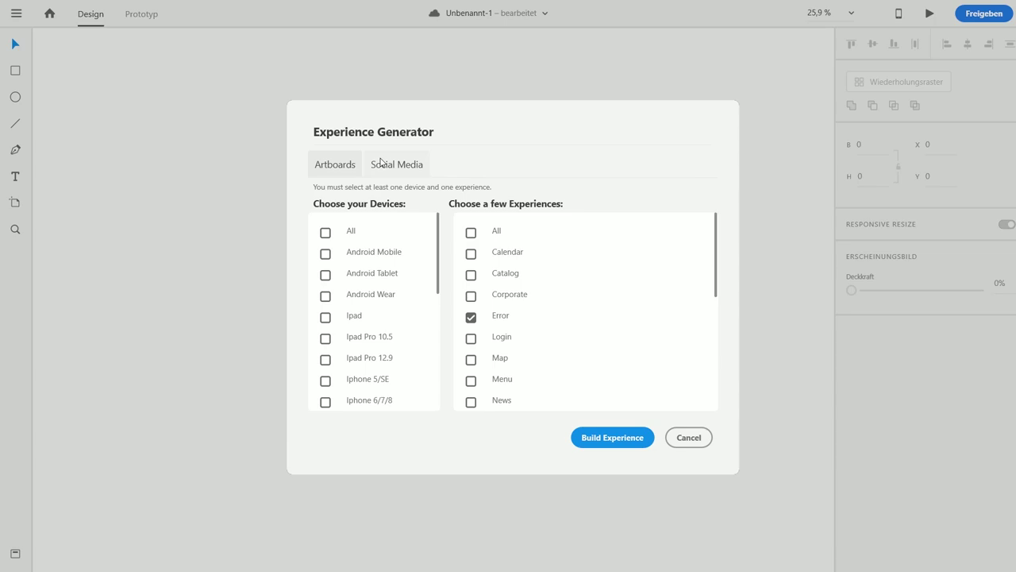
left_click(389, 169)
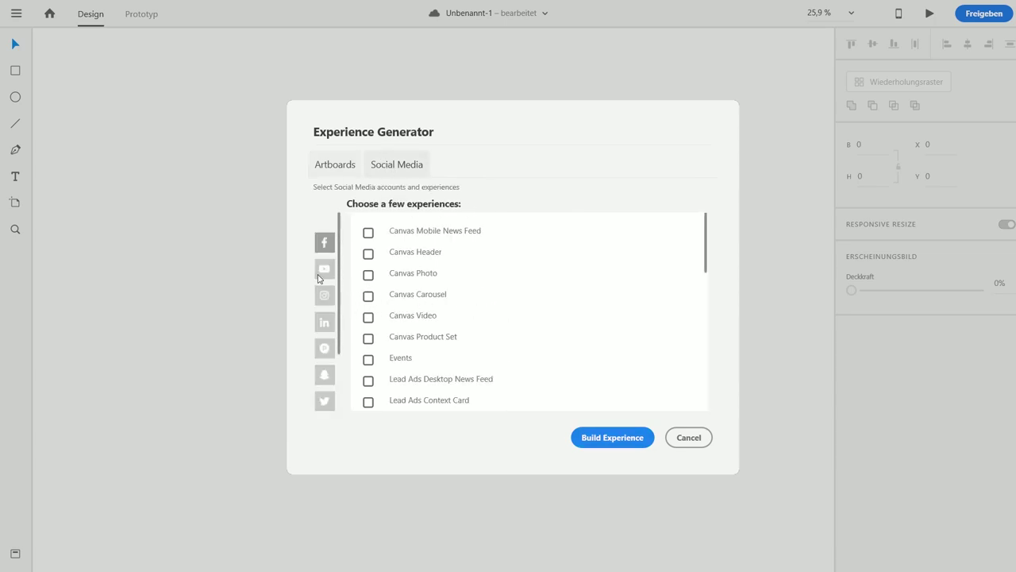
left_click(323, 272)
left_click(368, 401)
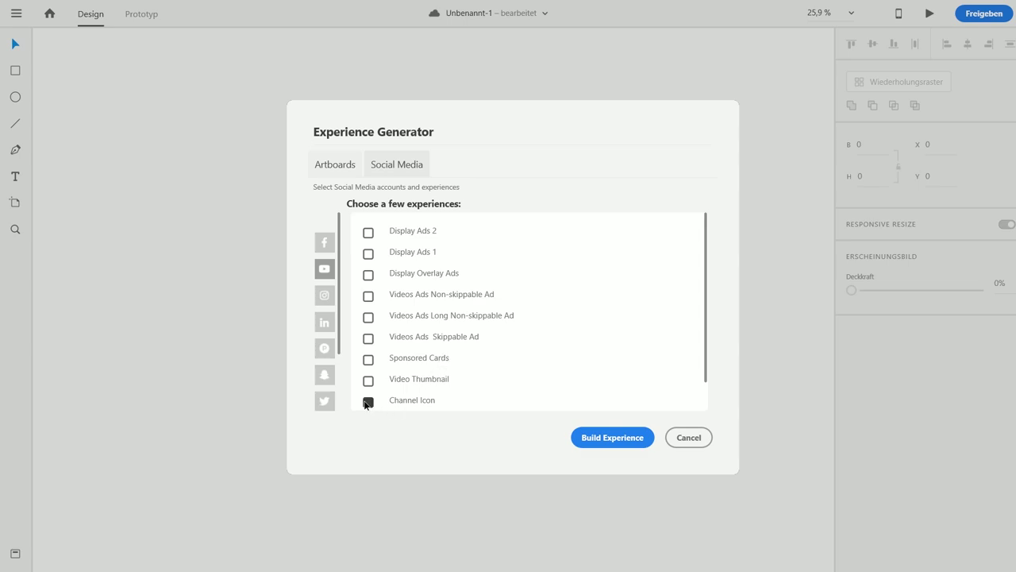
left_click(368, 380)
left_click(368, 253)
left_click(368, 232)
left_click(617, 441)
scroll(513, 393, "down", 5)
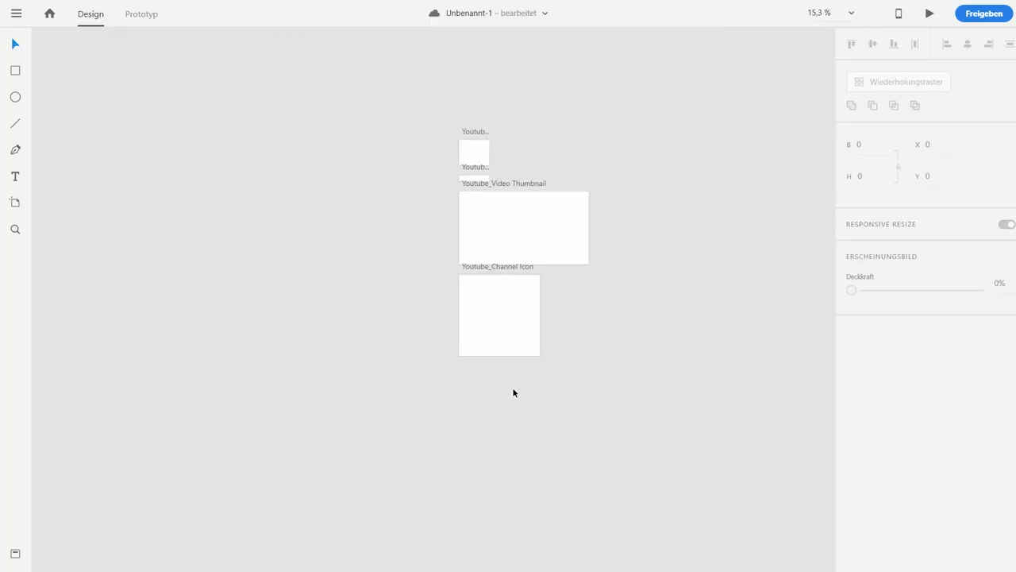
scroll(570, 329, "up", 2)
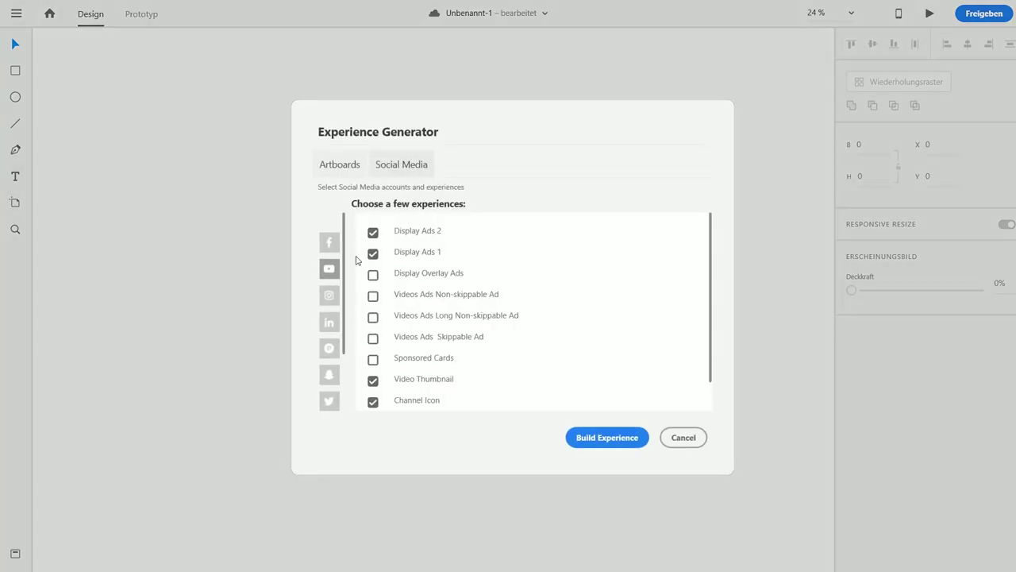
- Deselect the four YouTube experiences in the Experience Generator and choose Video Feed Square Ads for Instagram
left_click(372, 233)
left_click(373, 253)
left_click(372, 380)
left_click(373, 401)
left_click(329, 294)
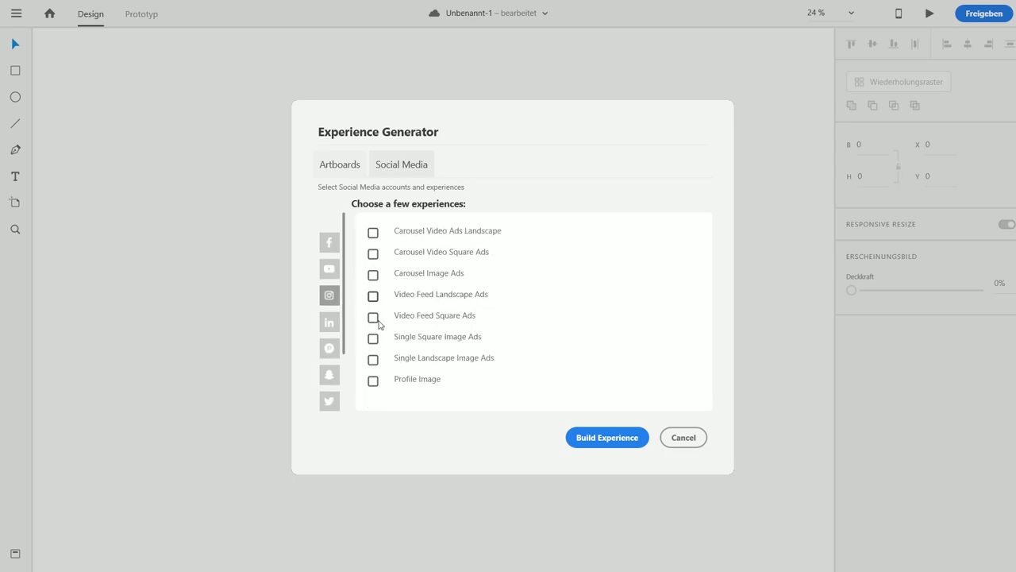
left_click(373, 318)
- Choose the Facebook experiences Lead Ads Desktop News Feed and Lead Ads Context Card
left_click(329, 243)
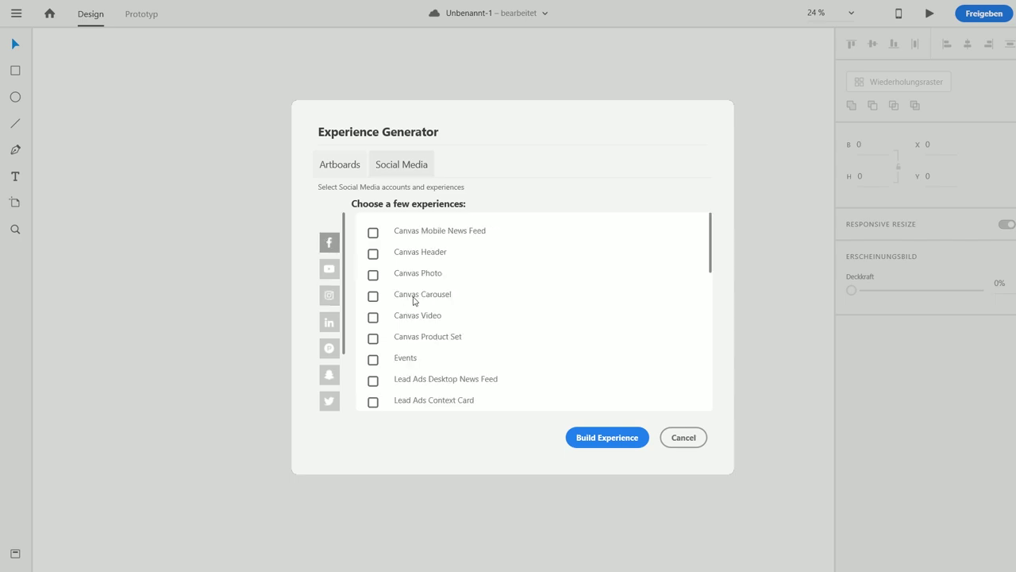
scroll(413, 373, "down", 1)
scroll(392, 382, "up", 1)
scroll(392, 382, "down", 3)
left_click(373, 262)
left_click(373, 283)
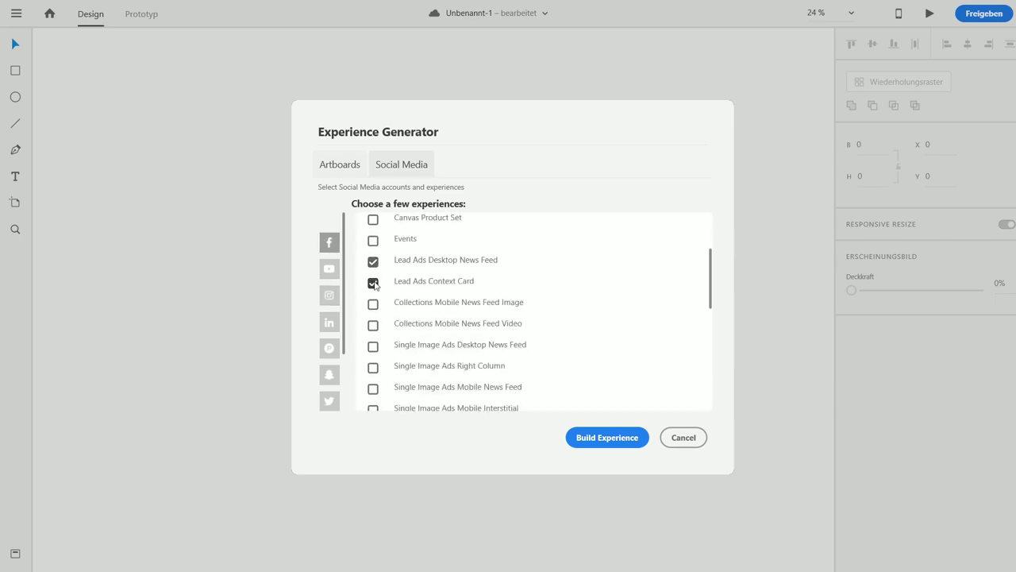
- Add Facebook Single Image Ads for Right Column, Mobile News Feed and Mobile Interstitial, and build the selected experiences
scroll(465, 343, "down", 3)
left_click(373, 329)
left_click(373, 350)
left_click(373, 308)
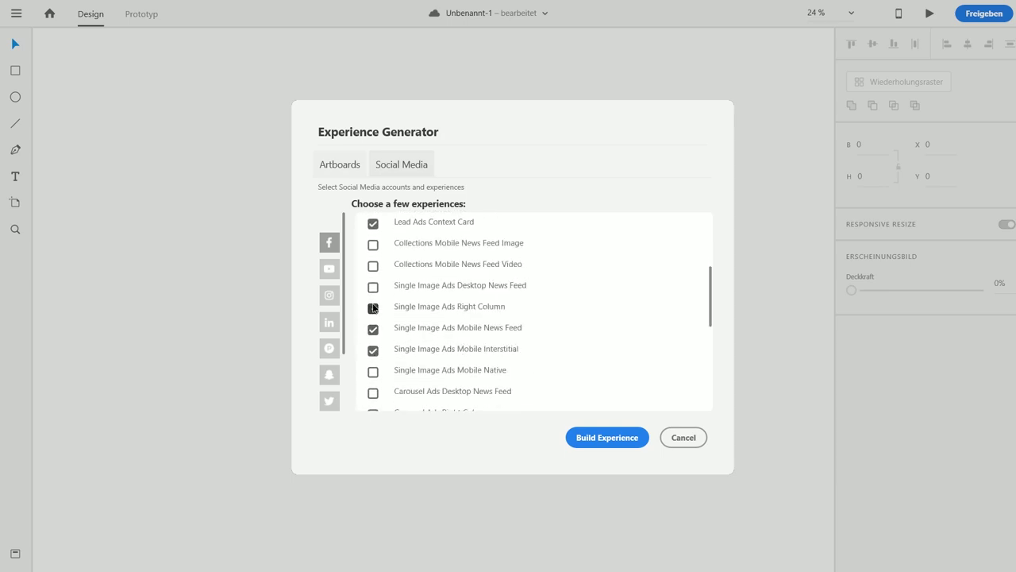
left_click(616, 436)
- Examine the generated Facebook and Instagram artboards and their names
scroll(572, 385, "down", 10)
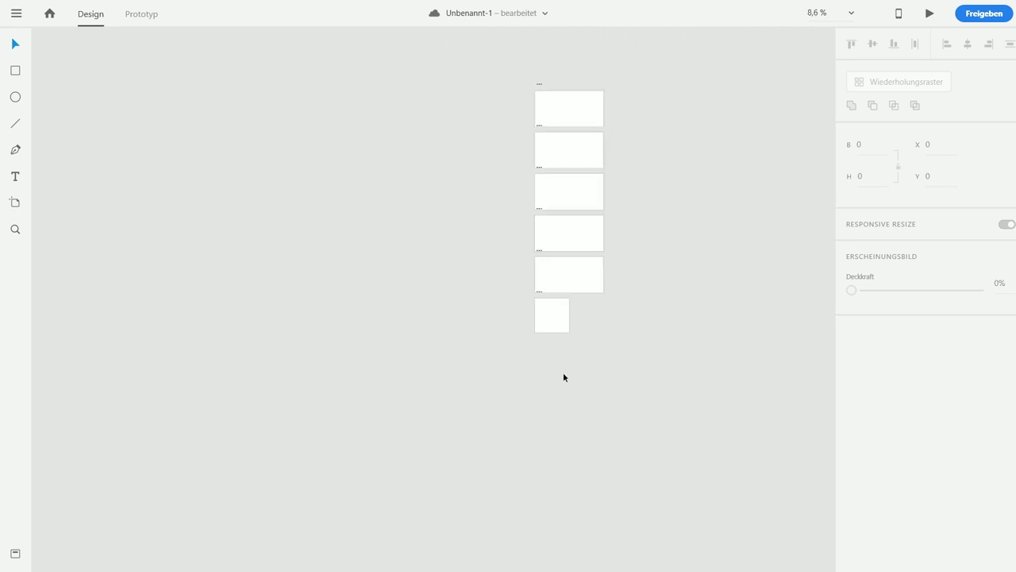
scroll(528, 238, "up", 3)
scroll(529, 243, "up", 3)
scroll(529, 243, "right", 1)
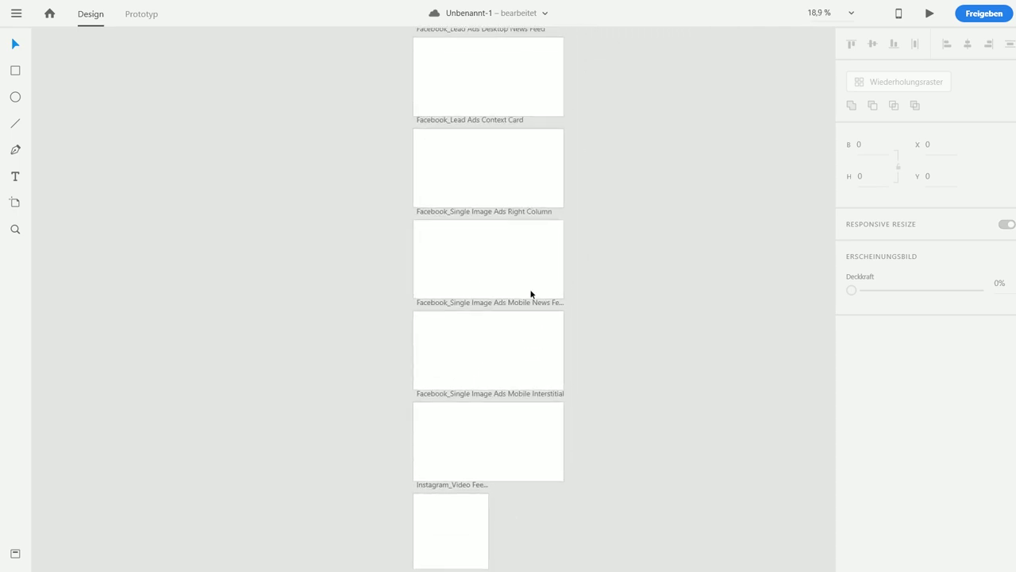
scroll(528, 306, "up", 2)
scroll(456, 323, "down", 4)
scroll(455, 322, "right", 1)
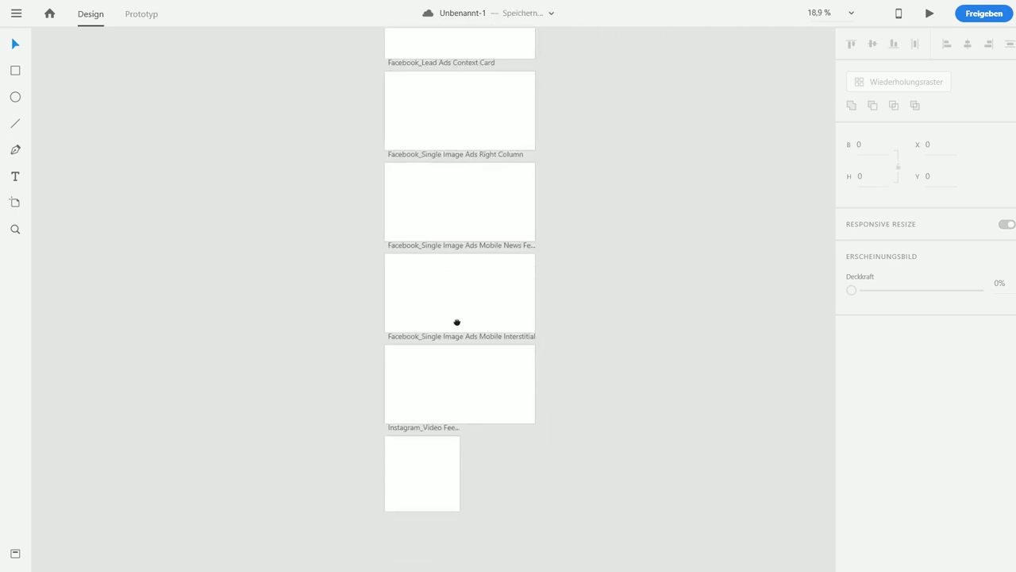
left_click_drag(439, 289, 436, 319)
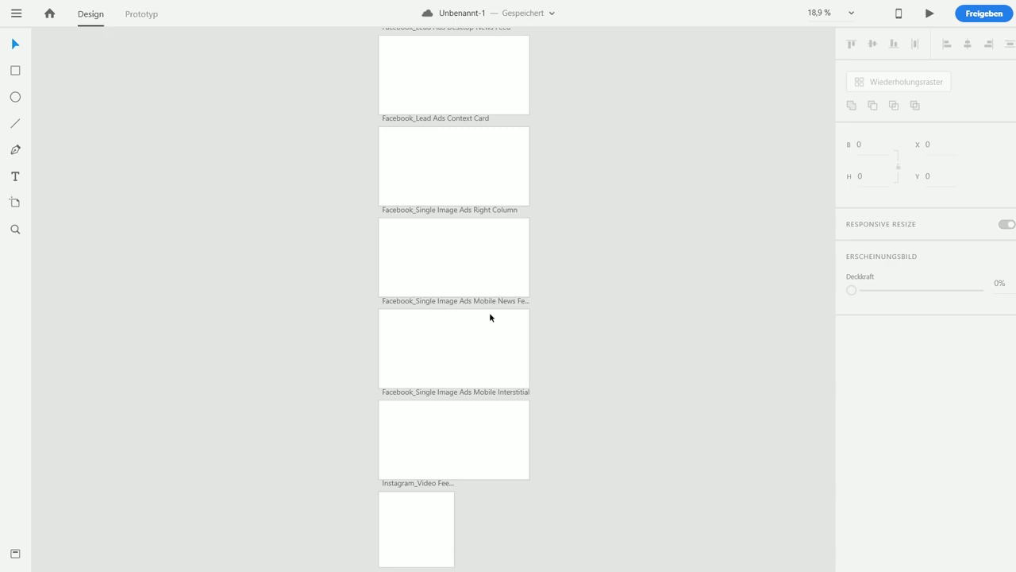
left_click_drag(489, 238, 480, 258)
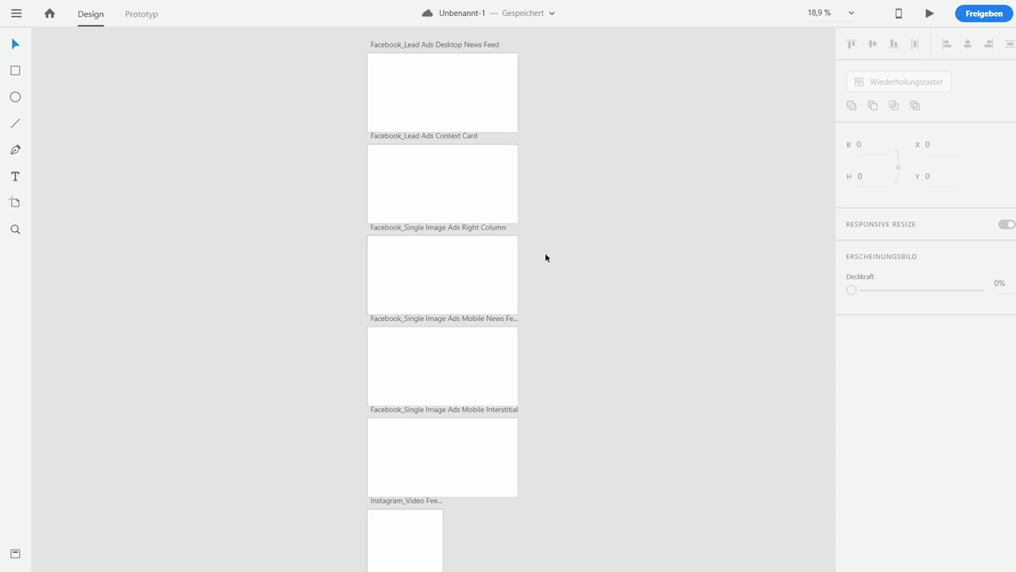